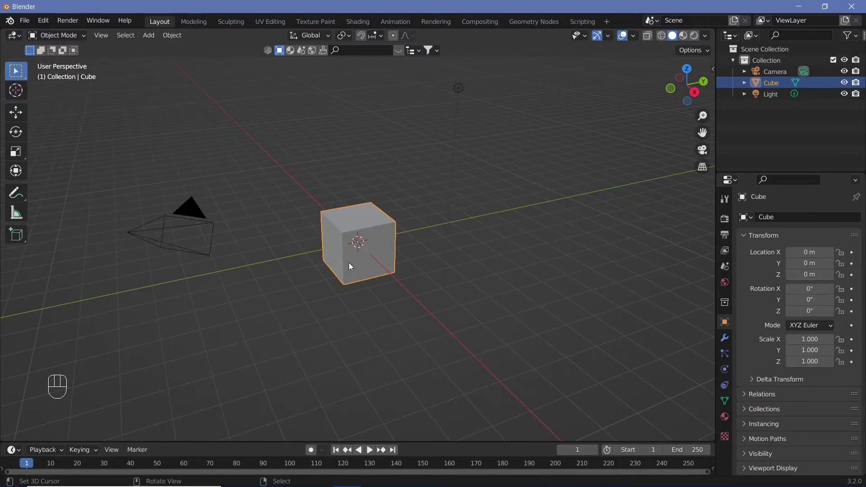
Delete the default cube, add a mesh plane at the origin, and orbit to look down on it
key(x)
click(348, 262)
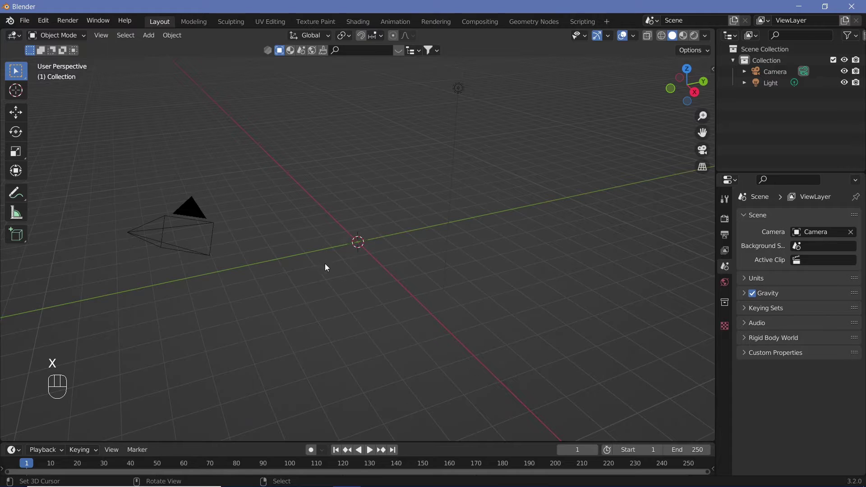
key(shift+a)
mouse_move(343, 260)
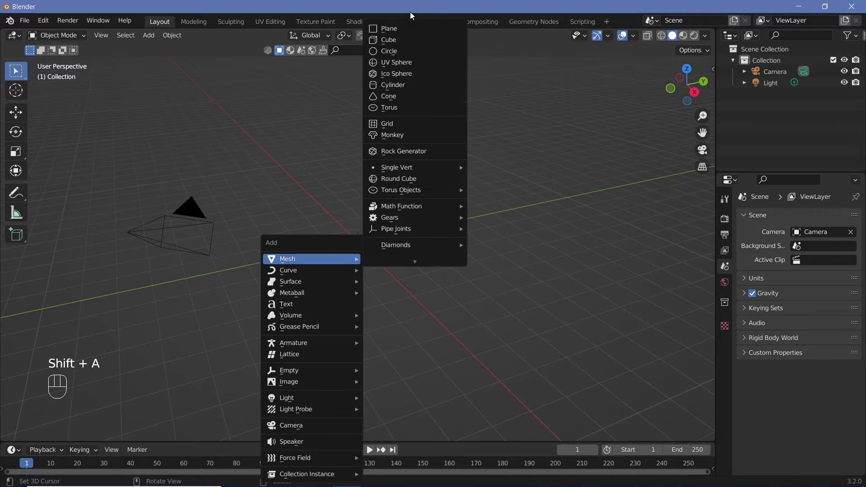
click(408, 26)
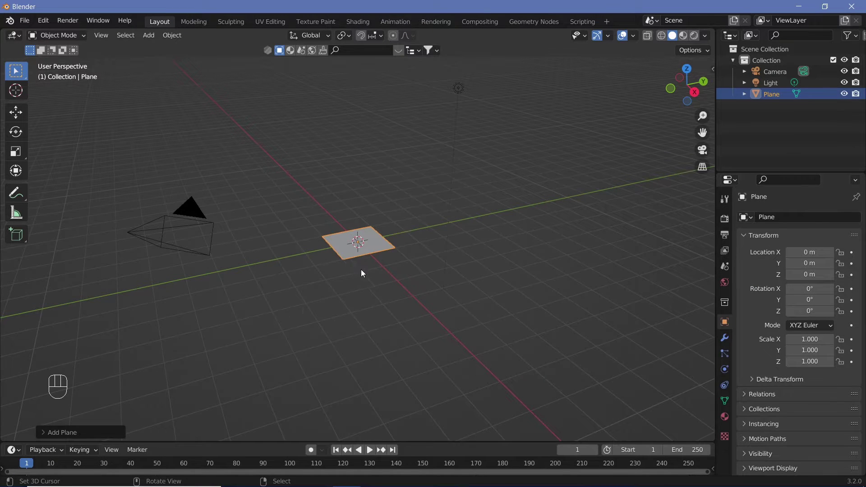
middle_drag(355, 260, 459, 313)
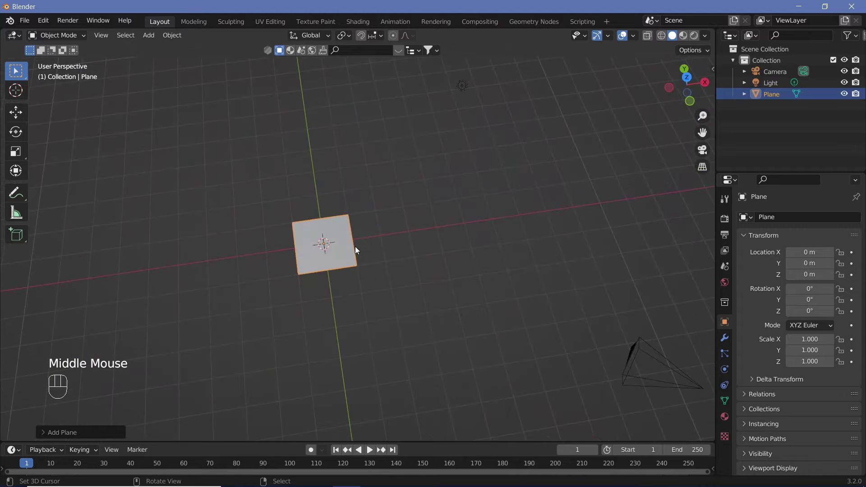
key(ctrl)
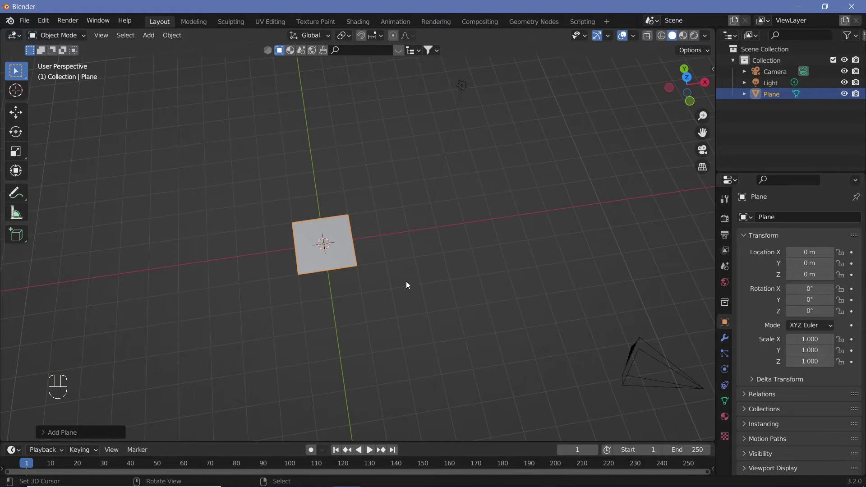
Clear the camera's location and rotation, raise it along Z, and view through it from above
right_click(677, 376)
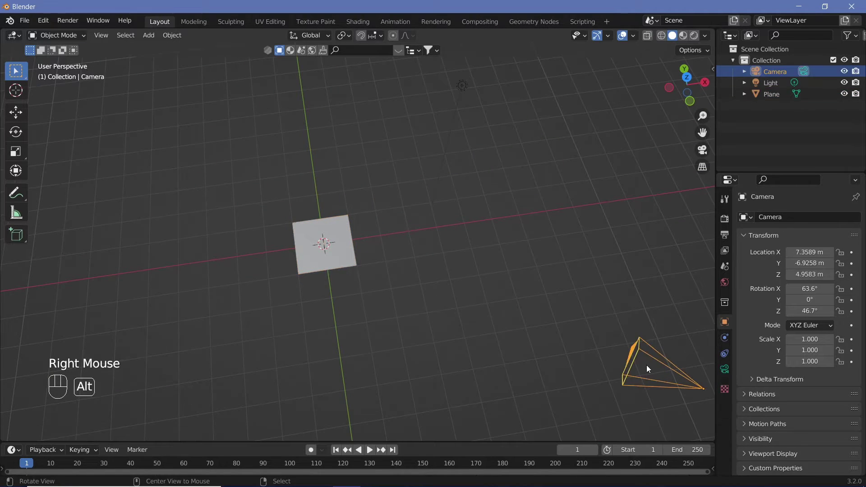
key(alt+g)
key(alt+r)
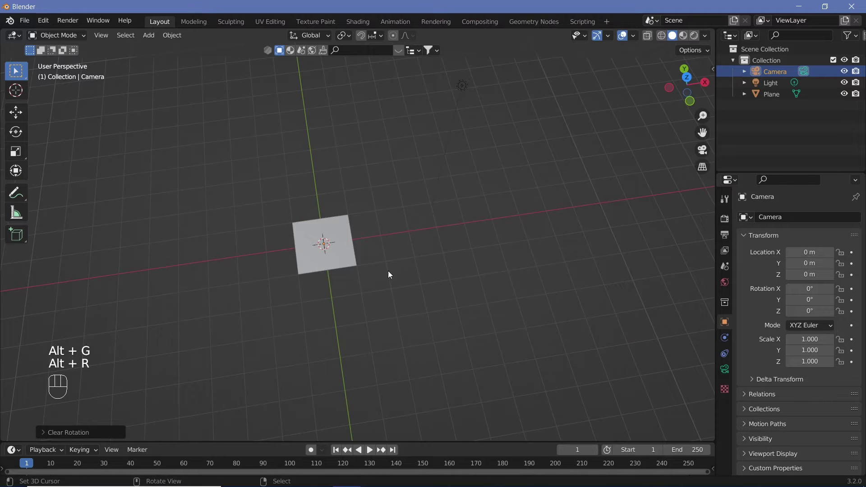
key(g)
key(z)
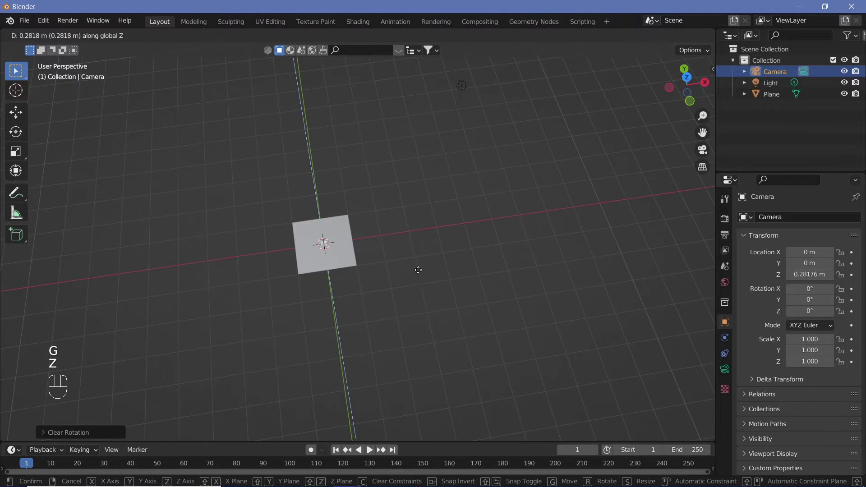
click(420, 211)
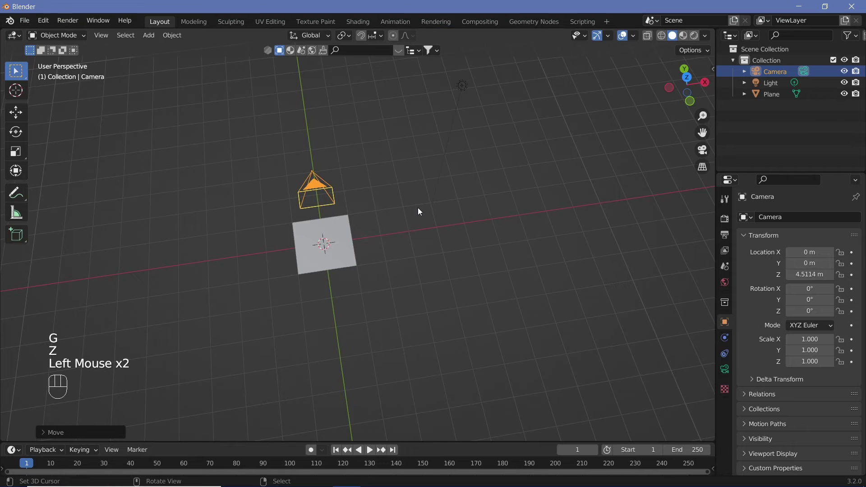
key(KP_0)
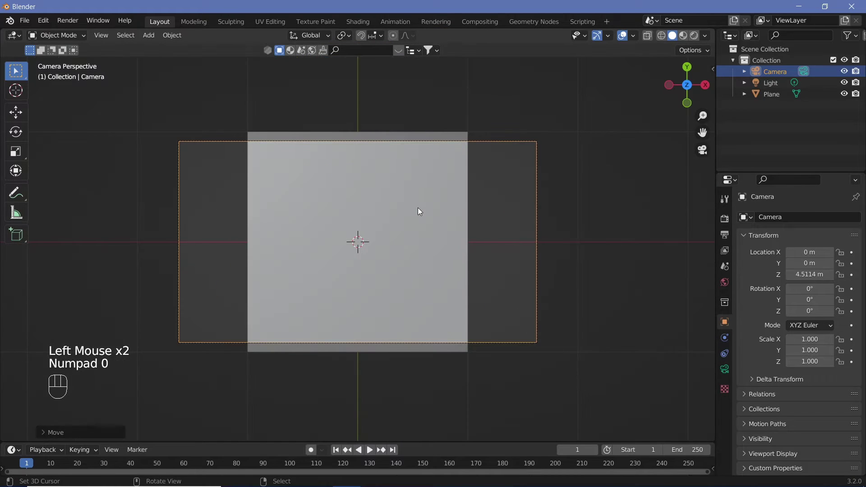
key(g)
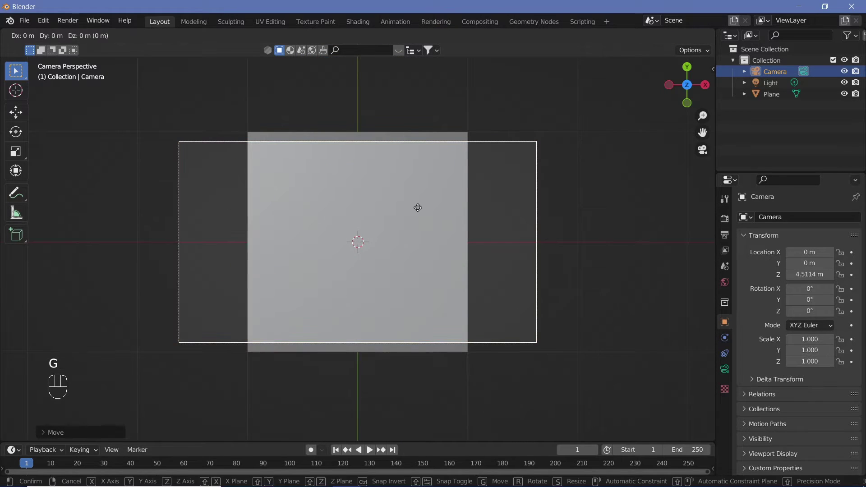
key(z)
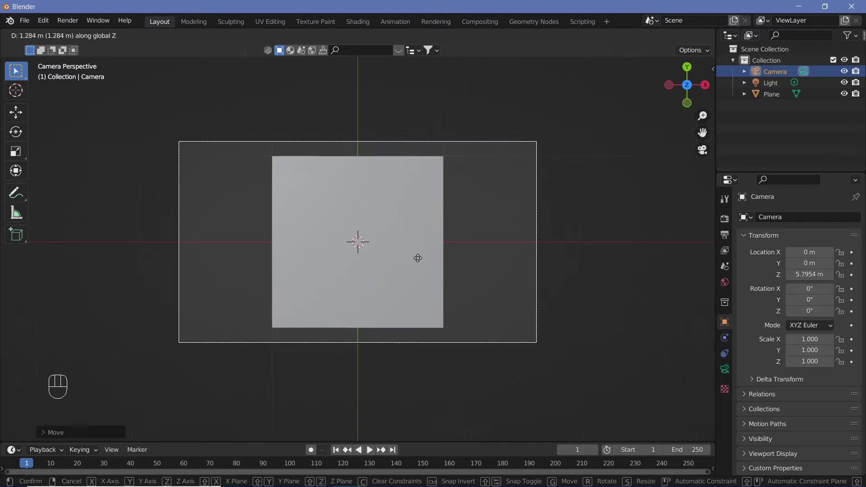
Fix the camera at 5.974 m, switch to Rendered shading, and drag the world colour value to 0
double_click(367, 282)
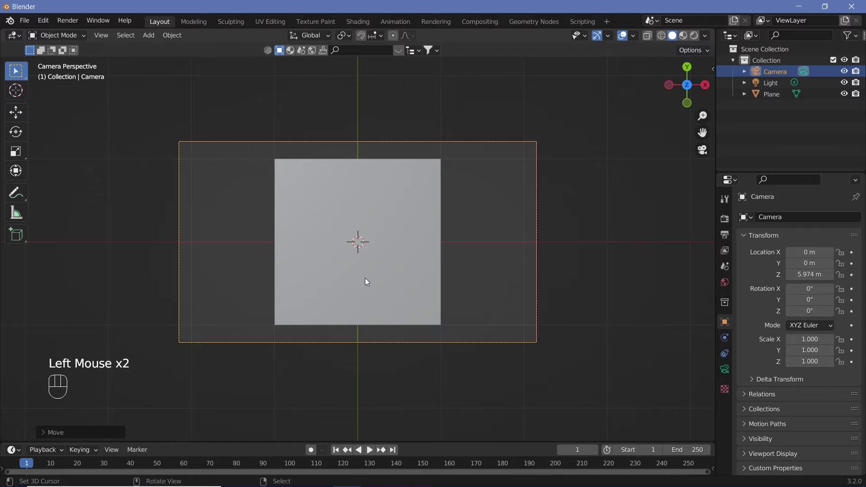
double_click(694, 37)
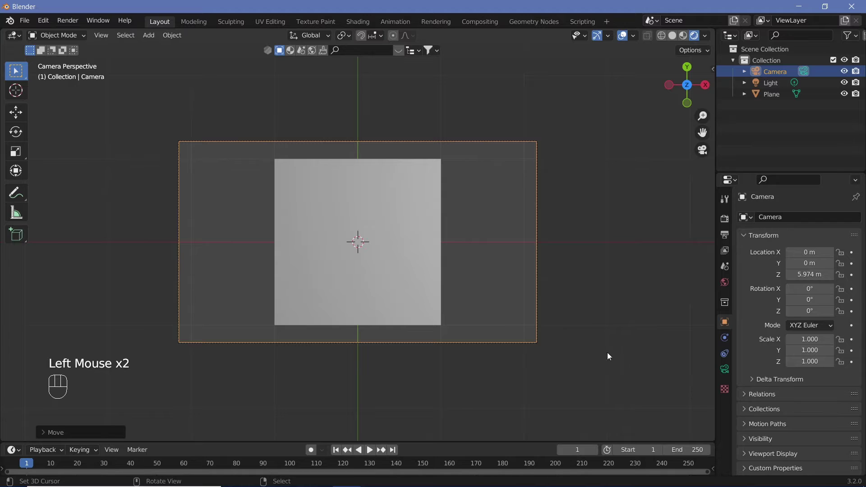
click(727, 283)
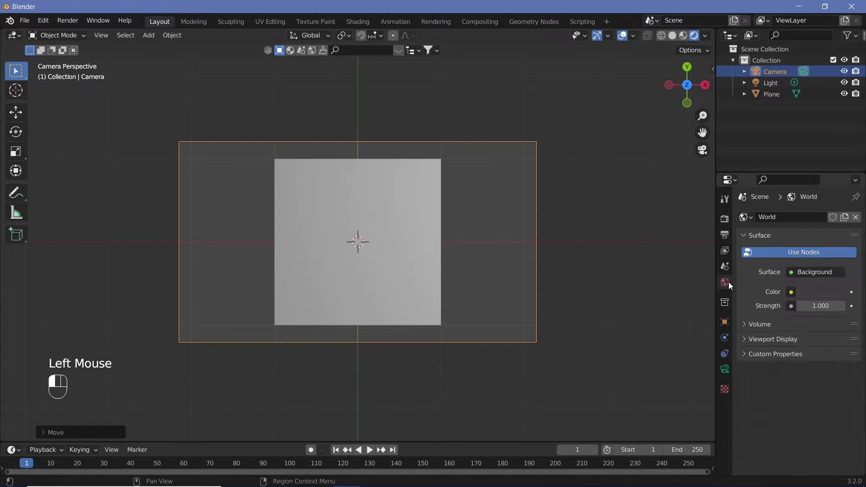
click(726, 283)
click(820, 291)
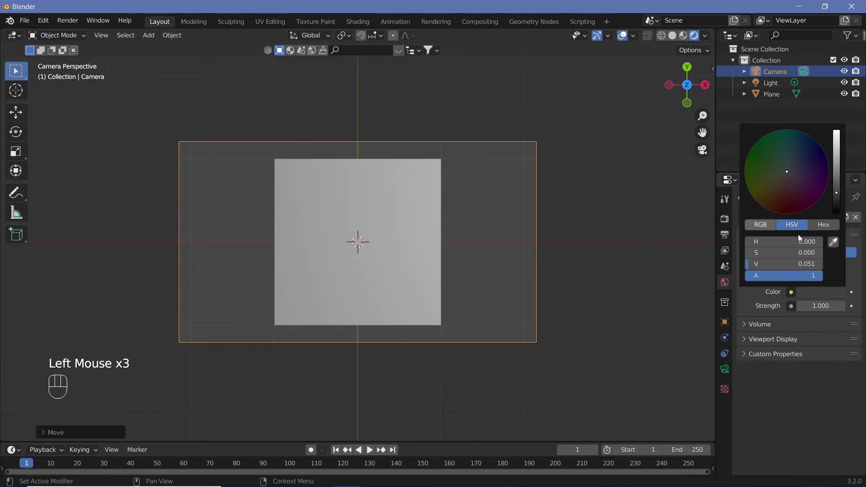
drag(837, 198, 837, 214)
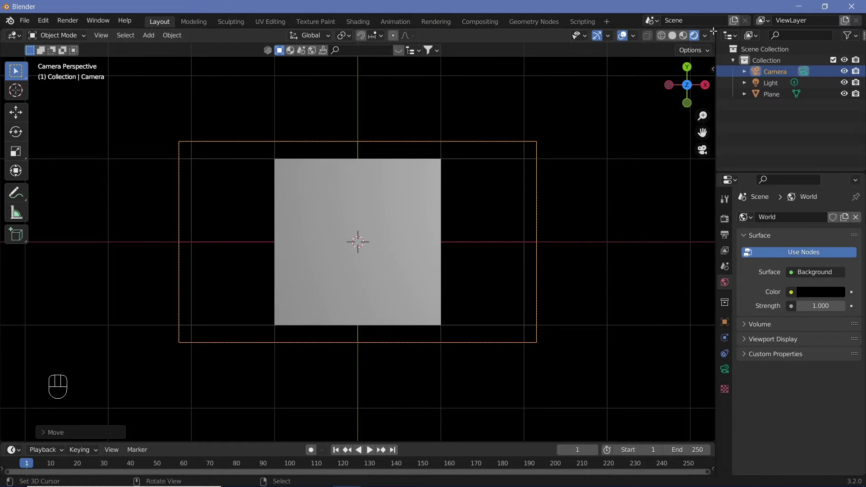
Split a new area below the viewport and make it a Shader Editor
right_click(616, 461)
click(715, 440)
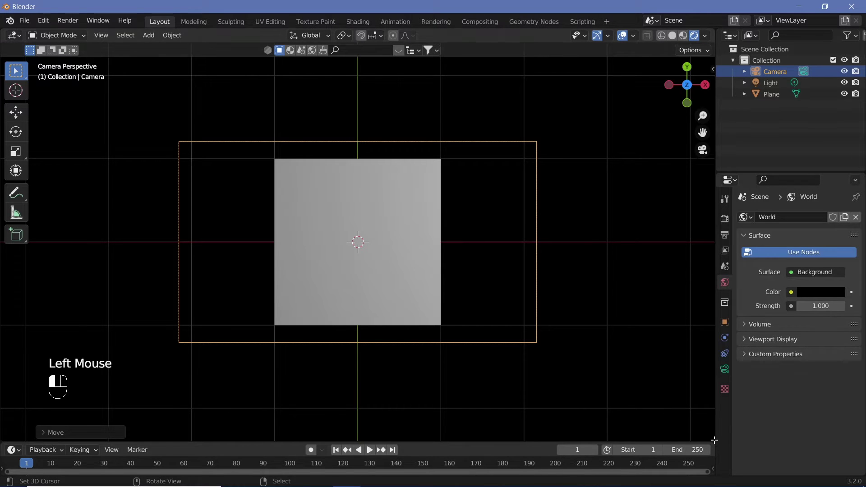
drag(713, 419, 2, 286)
click(16, 275)
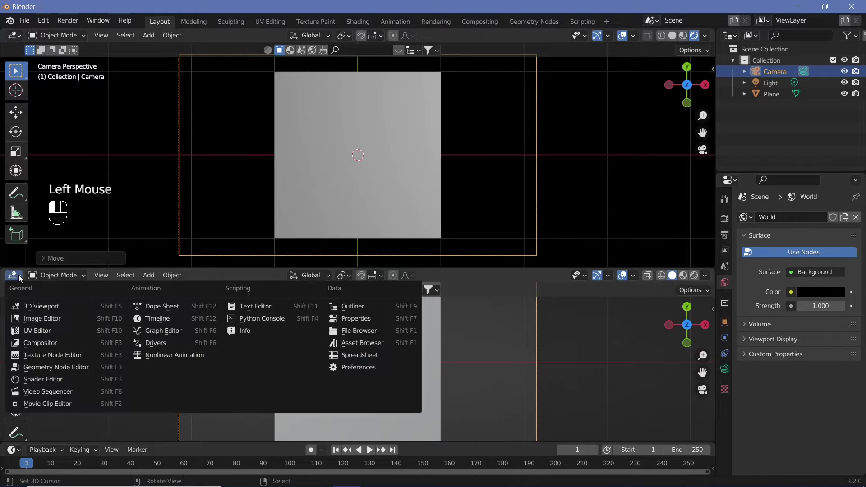
click(65, 379)
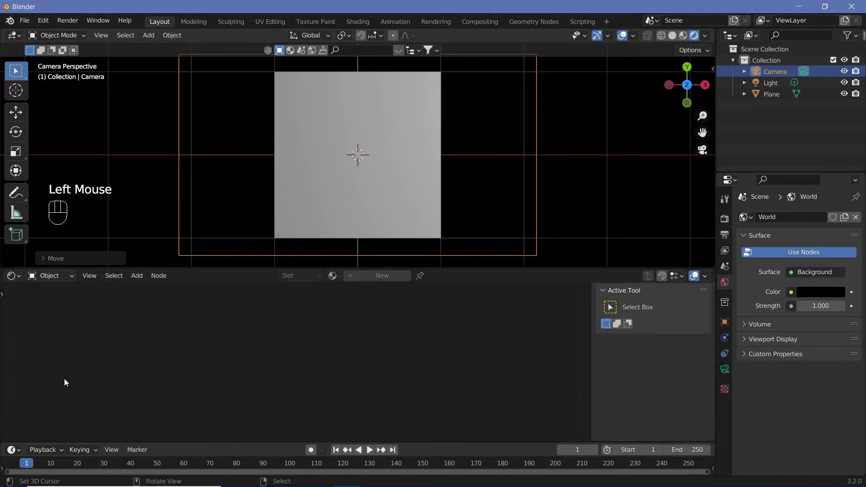
Select the plane and create a new material, Material.001, for it
right_click(419, 210)
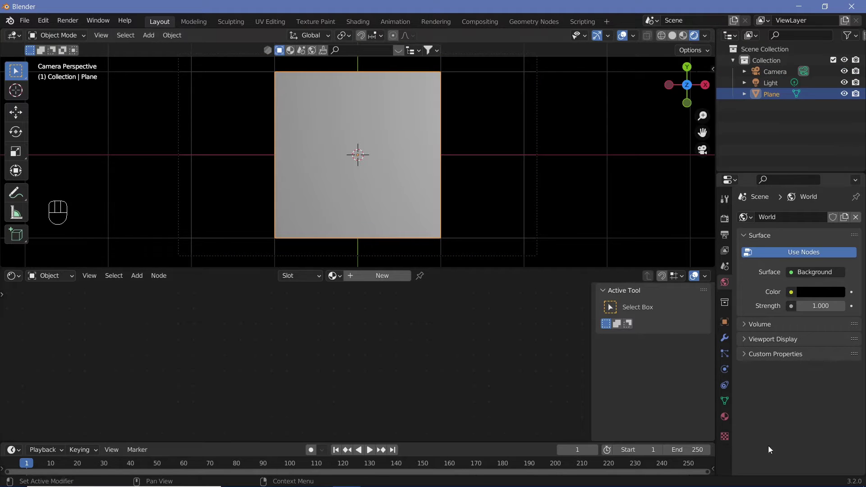
click(722, 418)
click(780, 270)
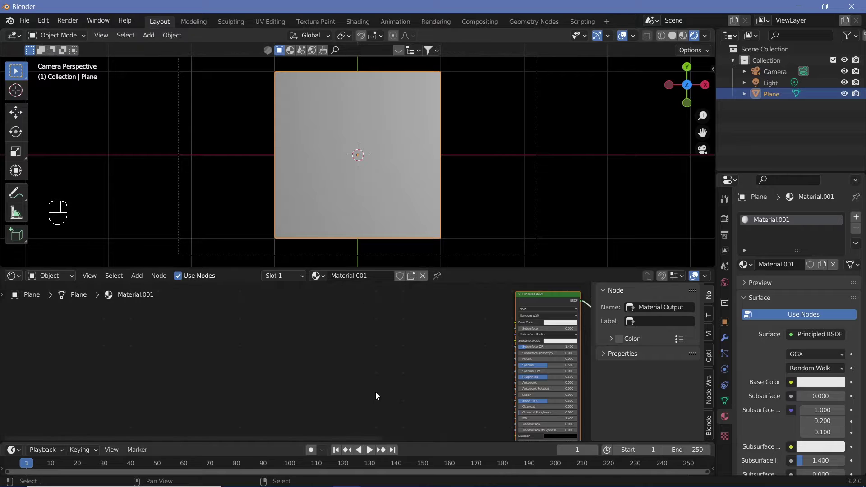
Add a Gradient Texture node via search 'gradi', then open Preferences to check Node Wrangler
key(shift)
key(shift+a)
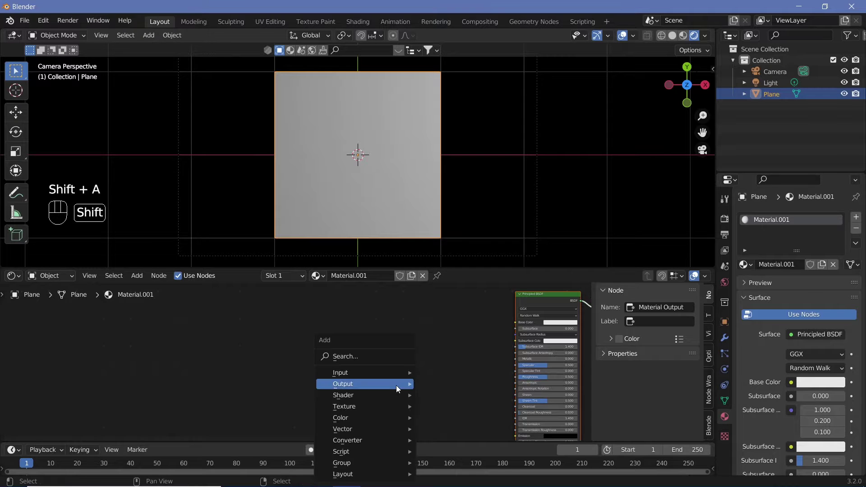
click(389, 357)
text(gradi)
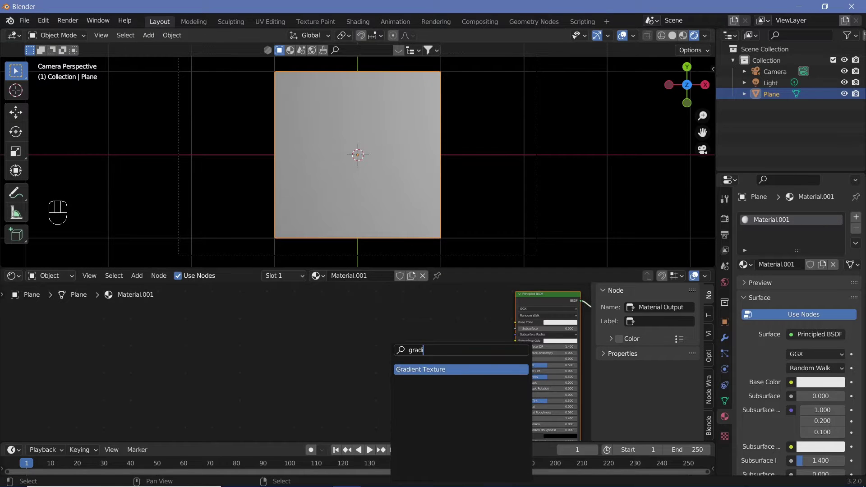
click(398, 370)
click(371, 330)
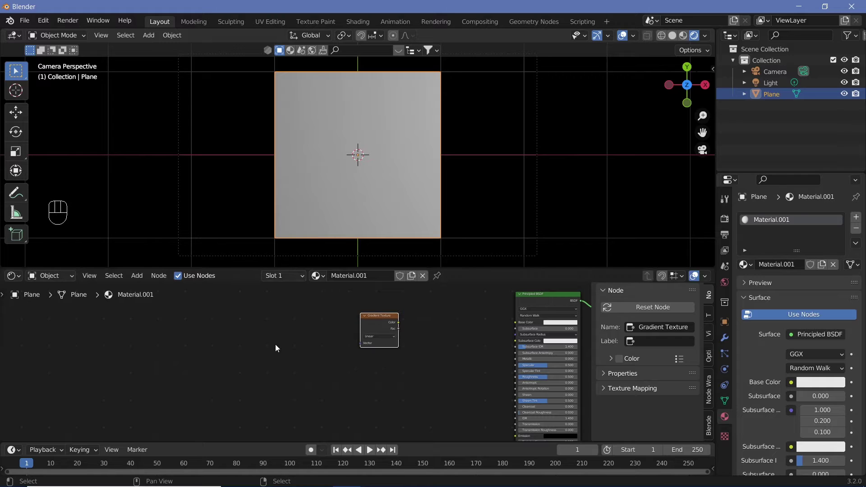
click(42, 22)
click(54, 181)
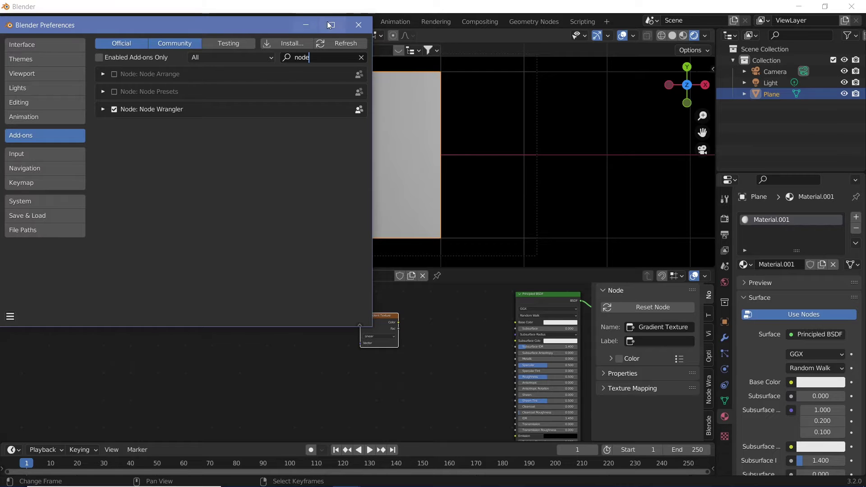
Close Preferences, add Texture Coordinate and Mapping nodes to the gradient with Ctrl+T, and move them left
click(358, 25)
key(ctrl+shift+t)
right_click(378, 321)
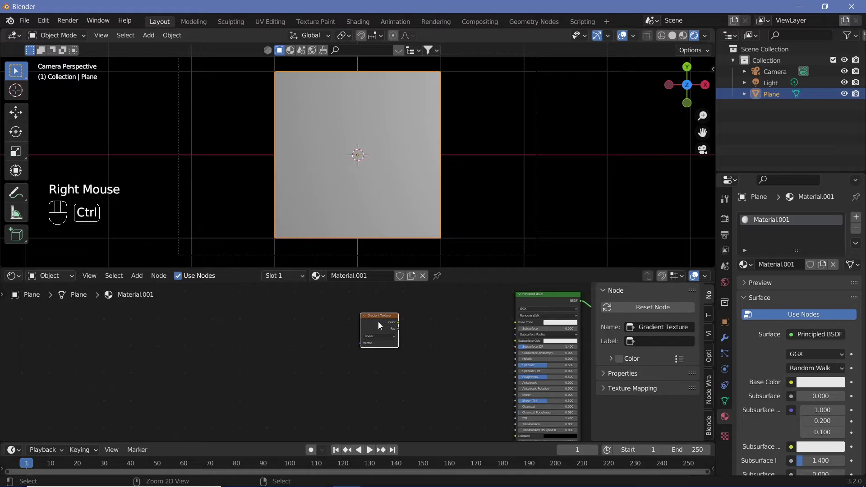
key(ctrl+t)
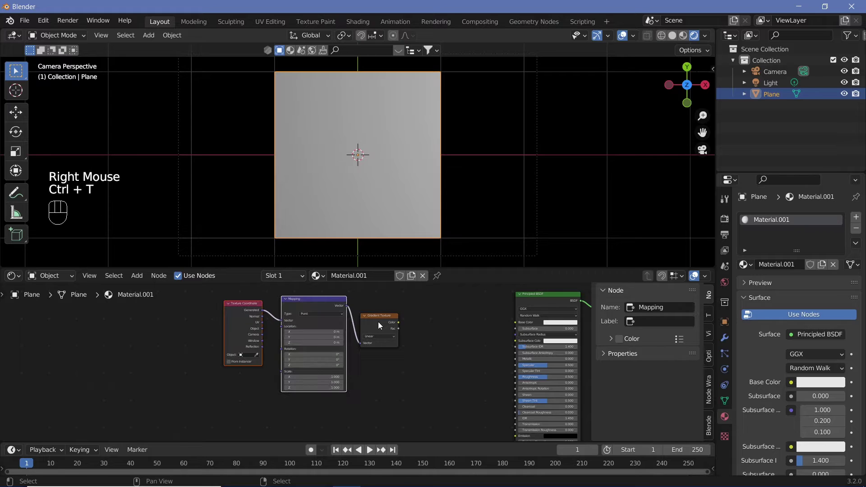
click(240, 312)
click(301, 307)
shift+click(239, 303)
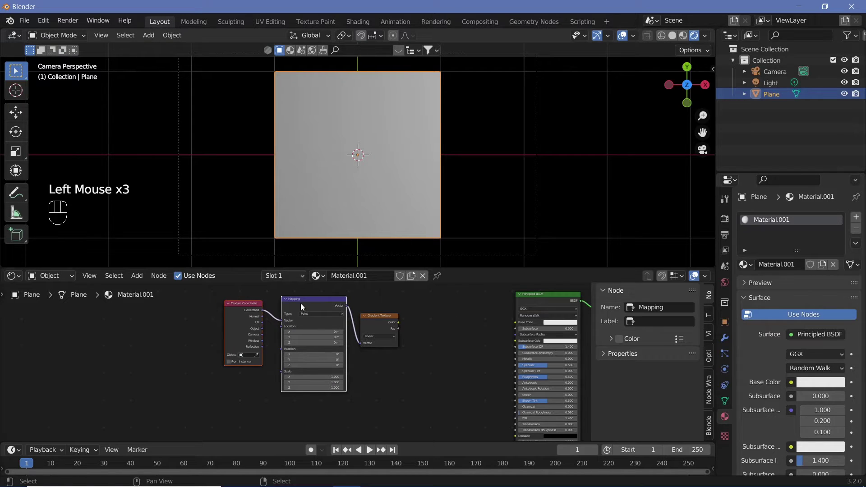
drag(300, 303, 199, 319)
Preview the Gradient Texture directly on the plane and set its type to Spherical
click(381, 318)
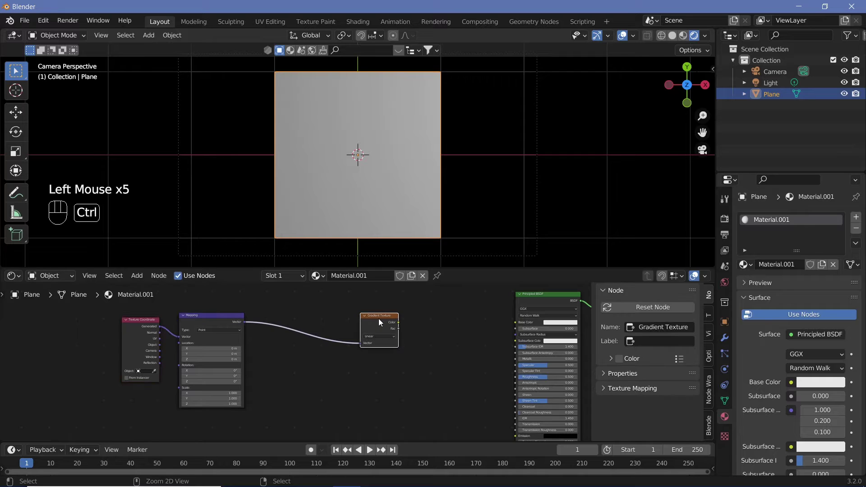
ctrl+shift+click(378, 318)
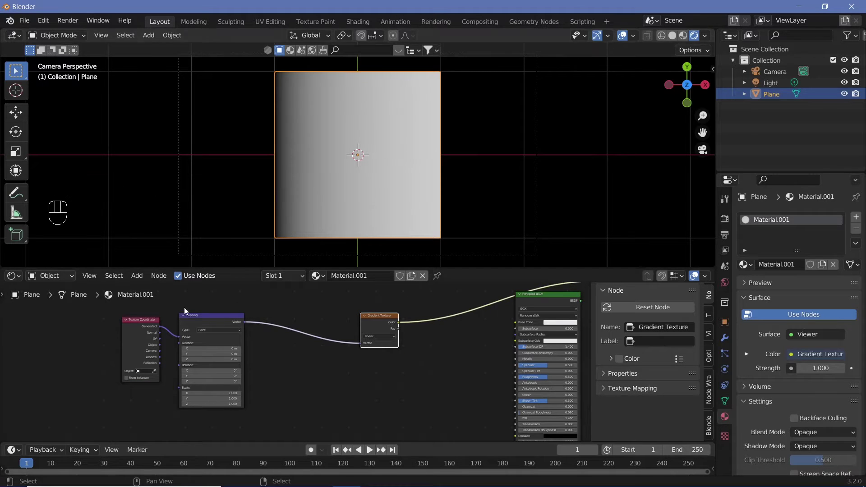
ctrl+middle_drag(388, 310, 426, 301)
shift+middle_drag(435, 350, 380, 381)
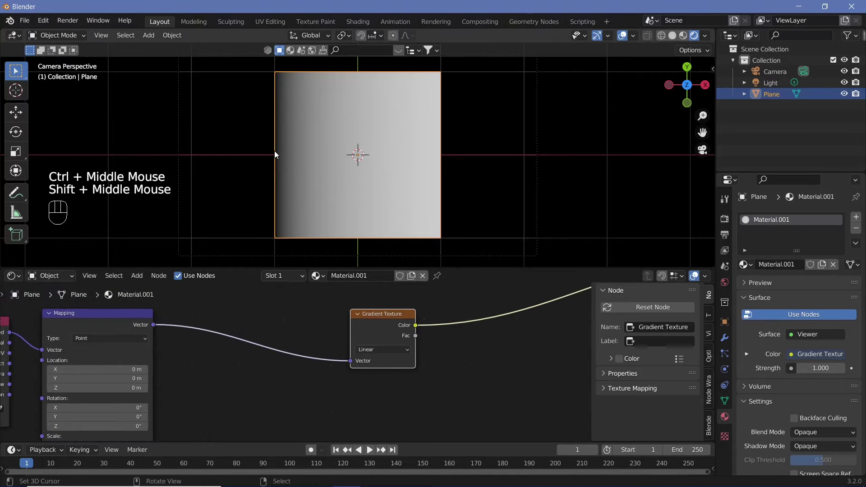
click(393, 348)
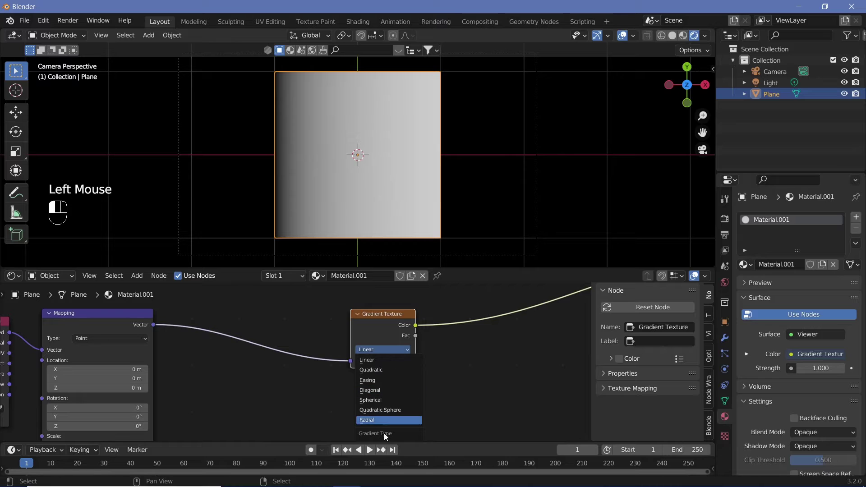
click(385, 402)
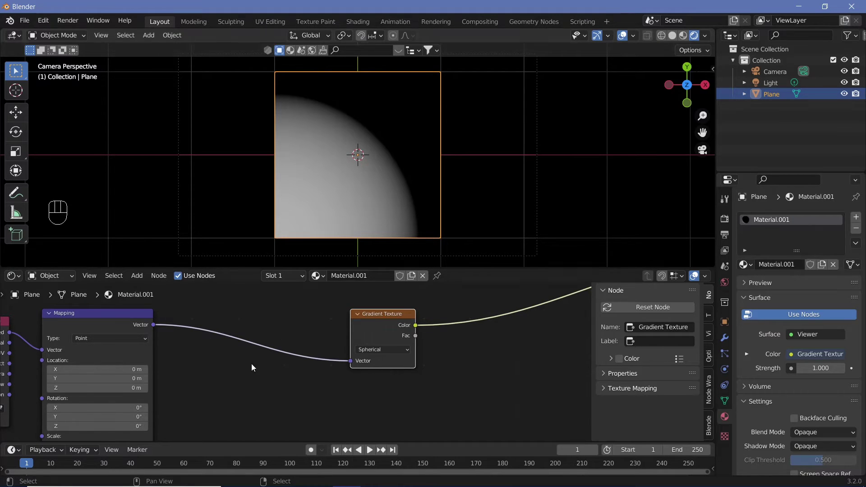
Connect Texture Coordinate UV to the Mapping Vector input and shift both nodes left
middle_drag(249, 371, 400, 367)
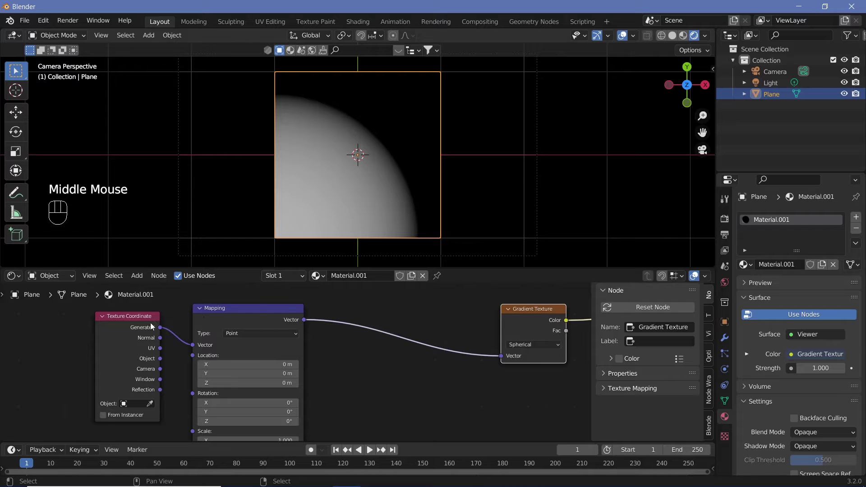
drag(161, 348, 197, 351)
drag(288, 376, 284, 368)
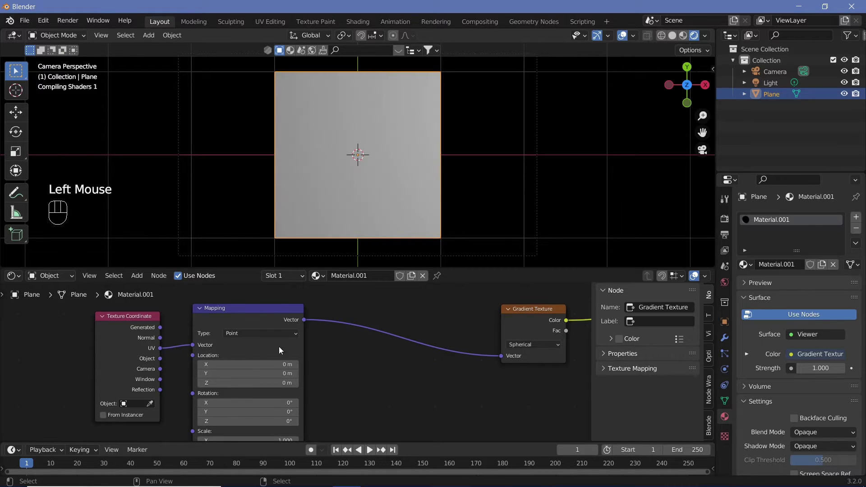
mouse_move(126, 306)
mouse_down()
mouse_move(228, 344)
mouse_move(133, 317)
mouse_up()
middle_drag(318, 375, 292, 381)
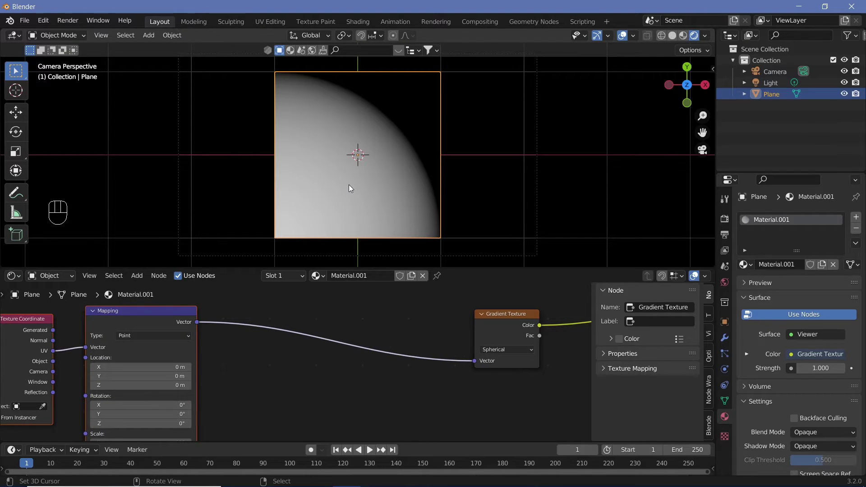
Insert a Separate XYZ node on the link from Mapping to Gradient Texture
key(shift+a)
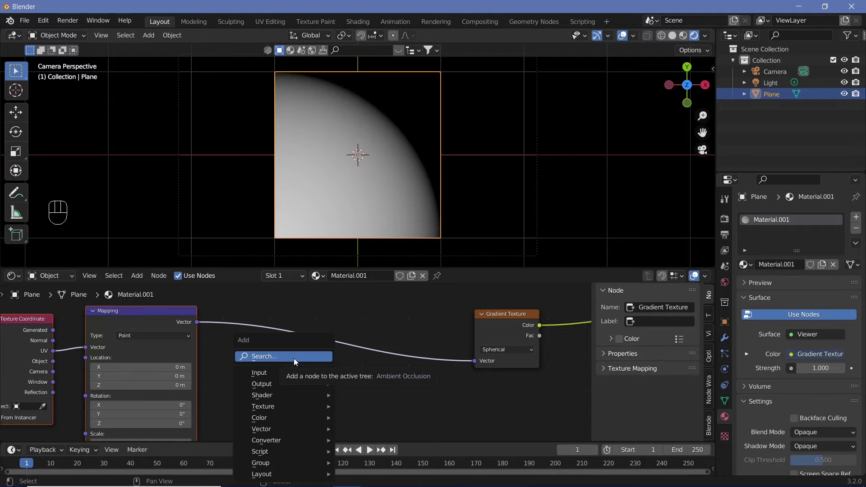
click(294, 358)
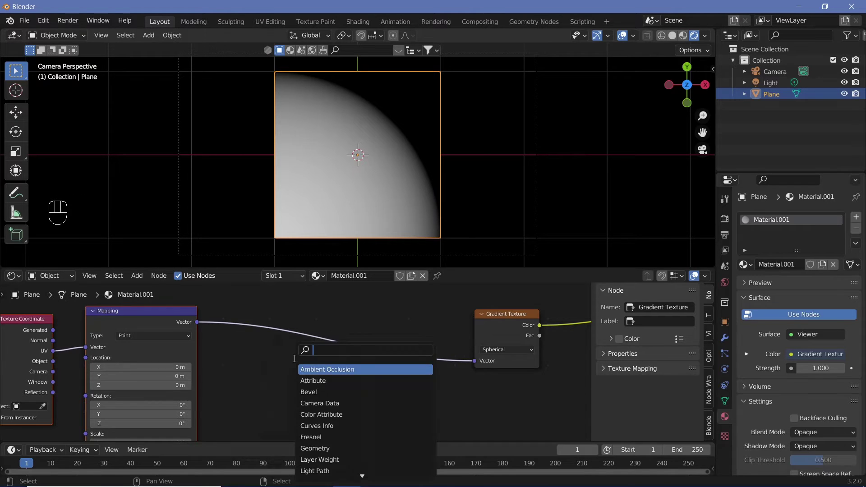
text(separate)
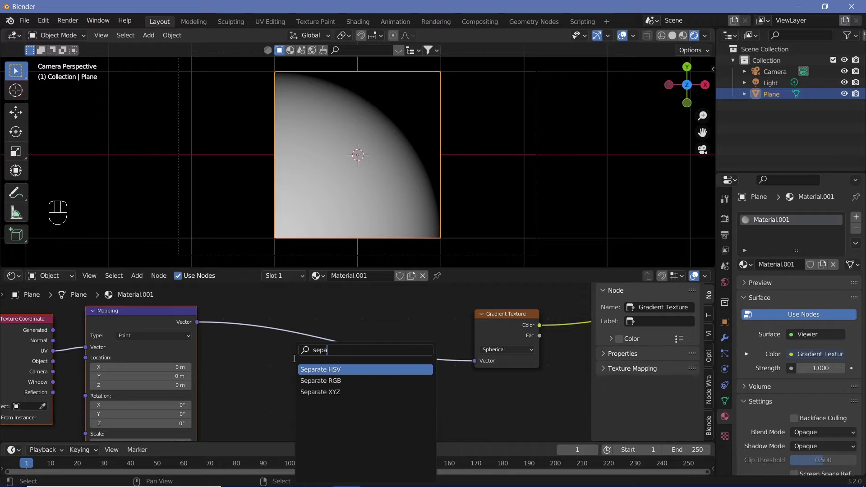
key(Down)
key(Return)
click(243, 371)
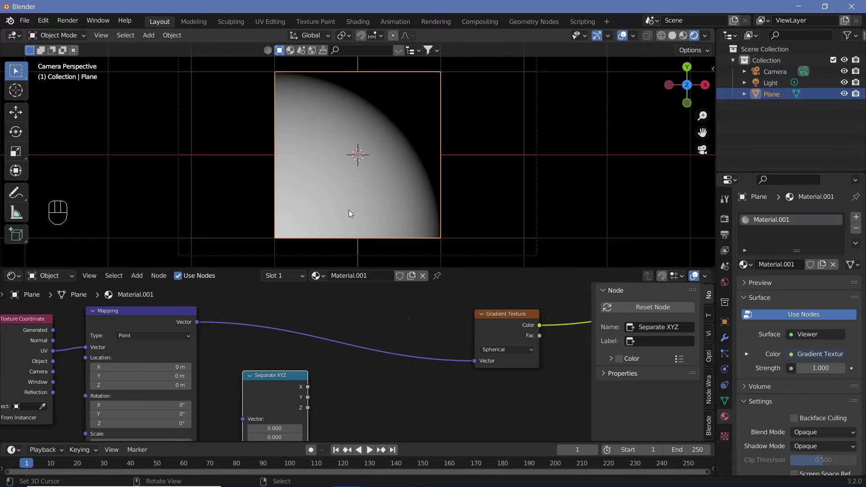
drag(282, 390, 269, 331)
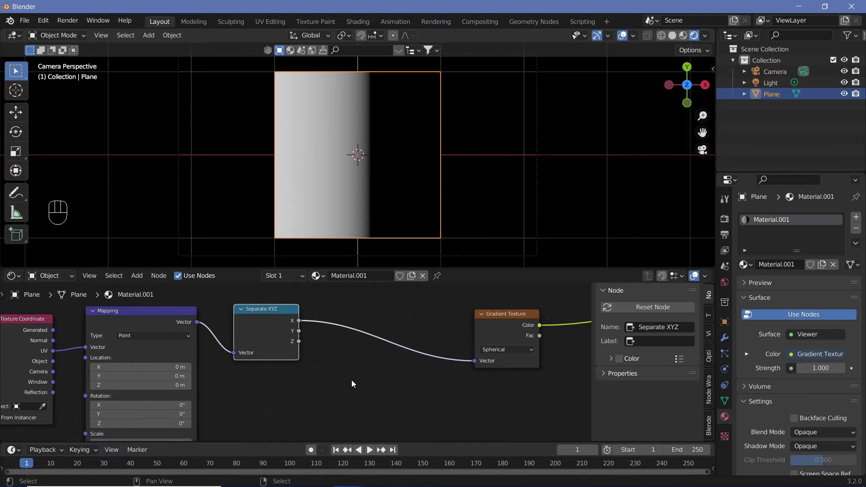
Add a Combine XYZ node before the gradient and wire X, Y and Z through from Separate XYZ
key(shift+a)
click(323, 360)
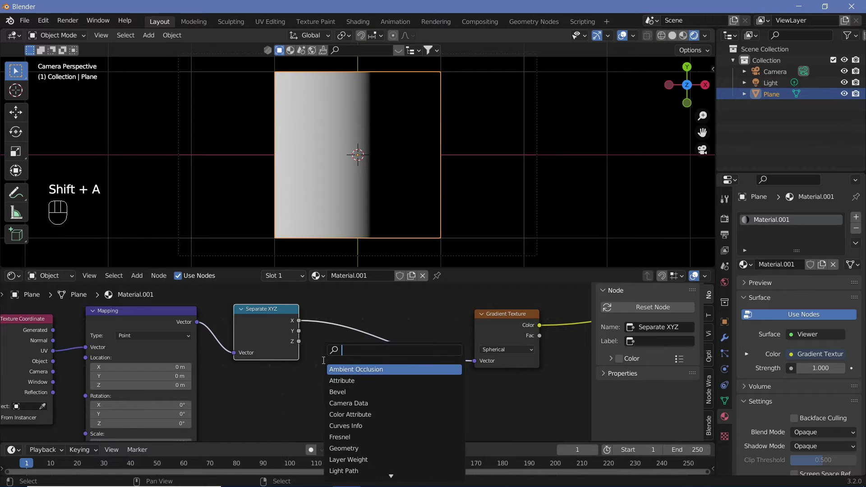
text(comb)
click(352, 391)
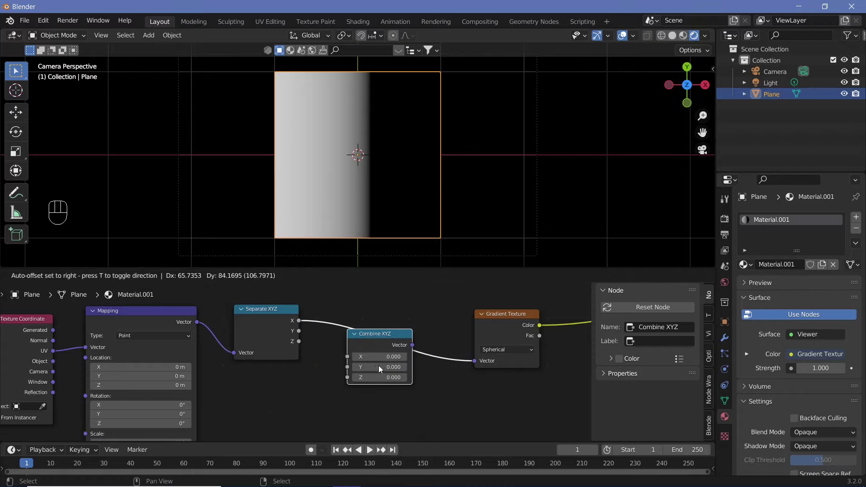
click(416, 344)
drag(300, 343, 388, 342)
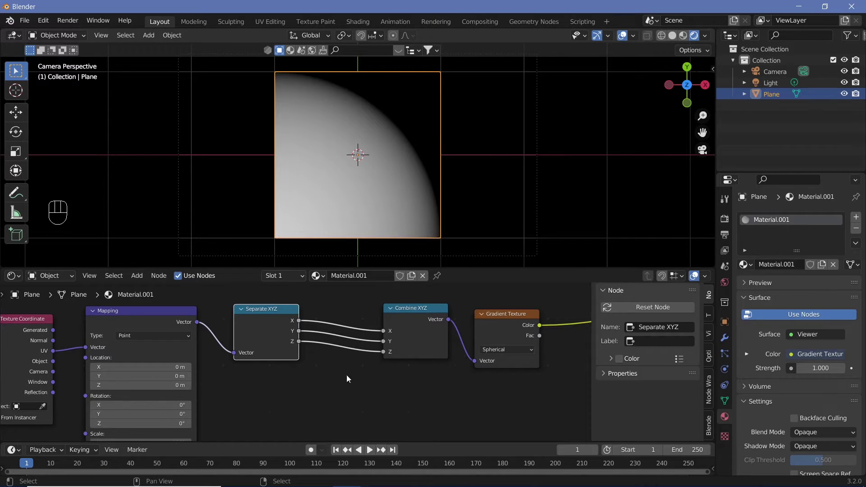
Insert a Modulo math node with value 1.000 into the X link between Separate and Combine XYZ
key(shift)
key(shift+a)
click(335, 359)
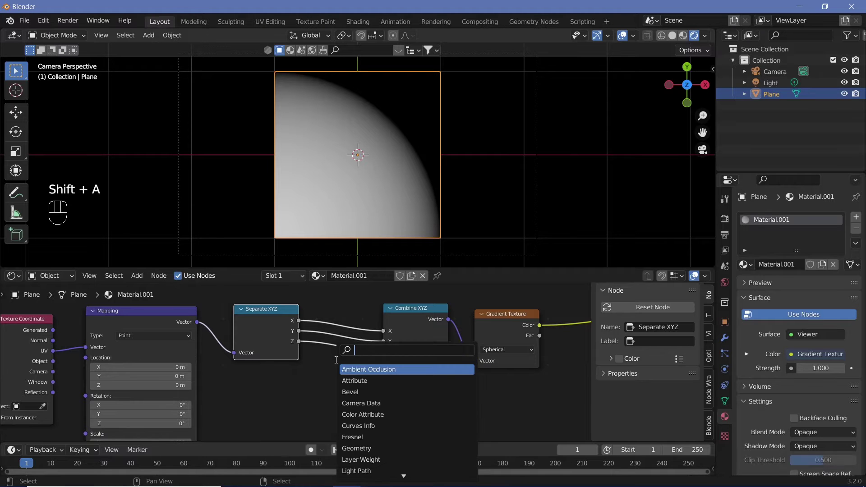
text(math)
key(Return)
click(337, 404)
click(336, 405)
click(473, 343)
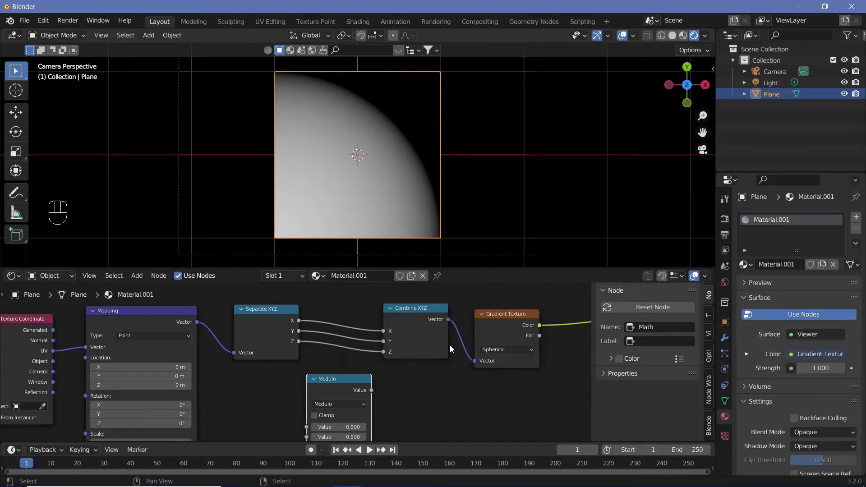
drag(327, 374, 352, 315)
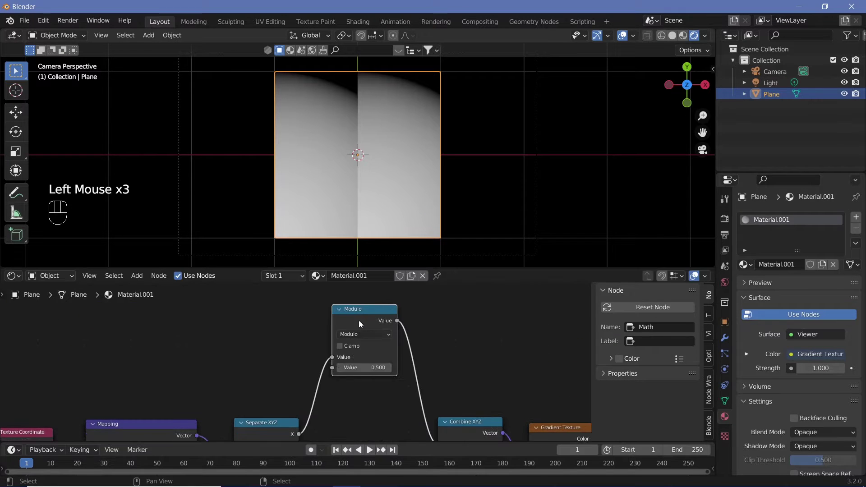
click(365, 367)
text(1)
key(Return)
Duplicate the Modulo node onto the Y link
middle_drag(379, 422, 379, 361)
click(367, 298)
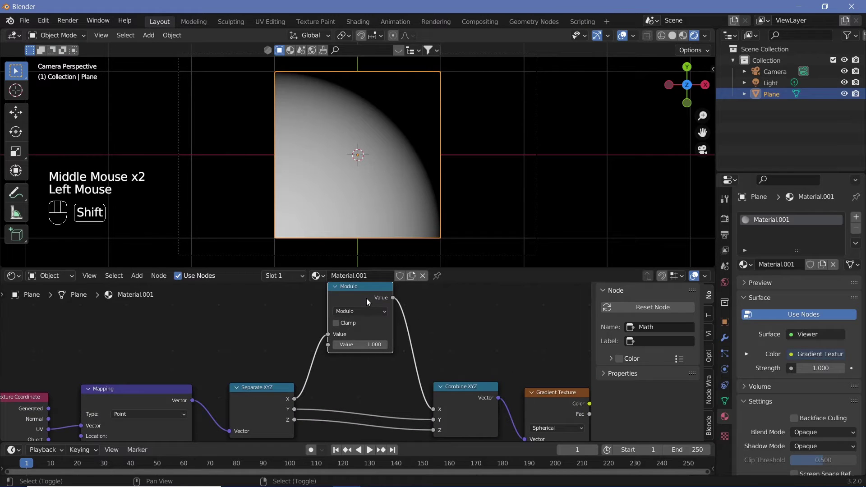
key(shift+d)
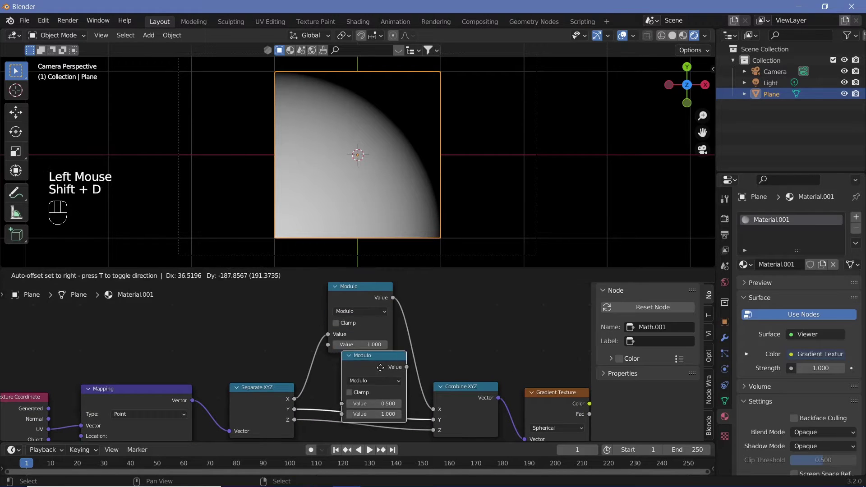
click(382, 371)
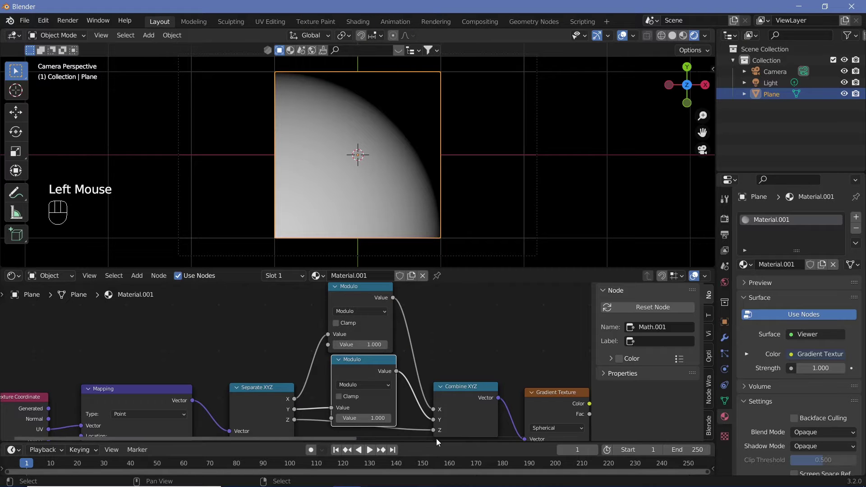
Test different Mapping scale values to tile the texture, then reset the scale to 1.000
middle_drag(457, 346, 419, 367)
shift+drag(292, 391, 433, 405)
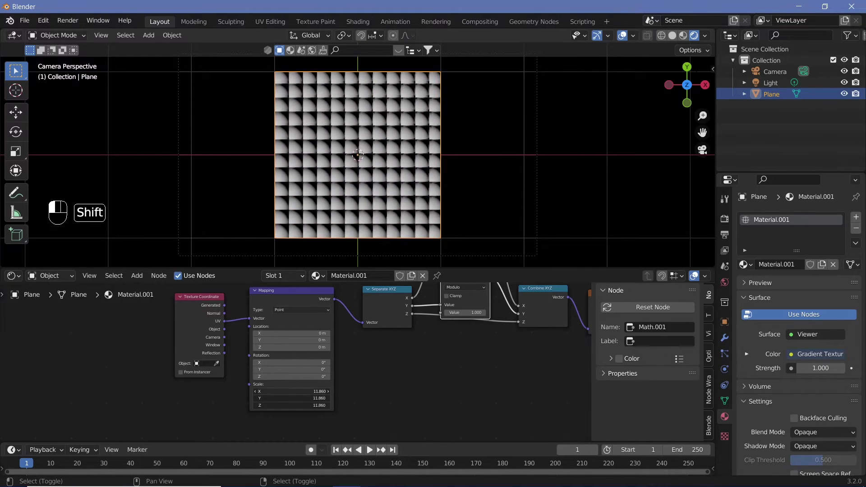
shift+drag(292, 391, 267, 391)
click(287, 392)
text(1)
key(Return)
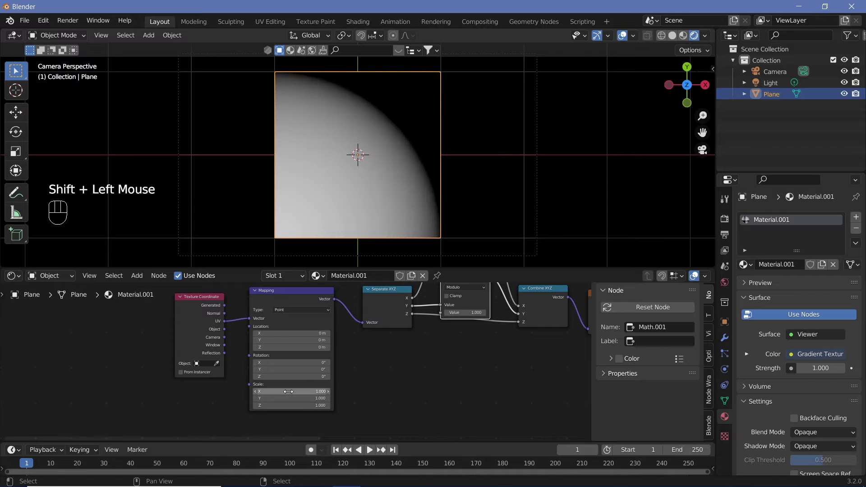
Add a Value node linked to Mapping Scale, set it to 1, then raise it to tile a grid
middle_drag(268, 395, 331, 340)
key(shift+a)
click(361, 357)
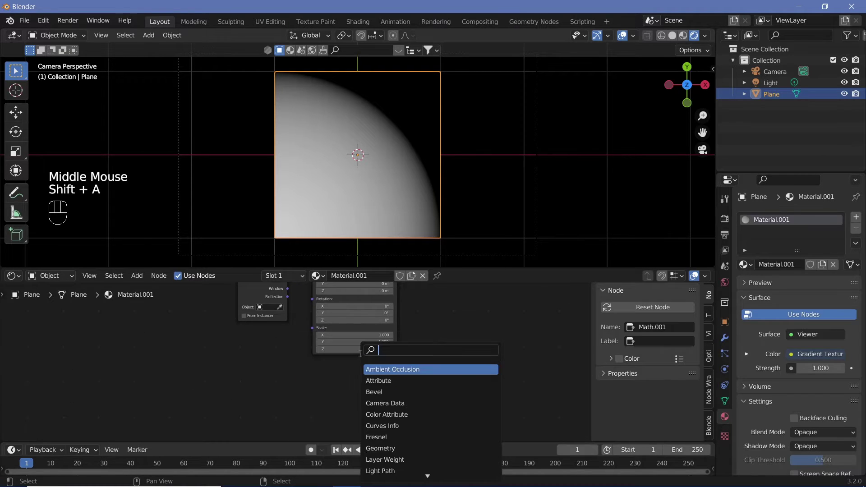
text(value)
key(Return)
click(267, 370)
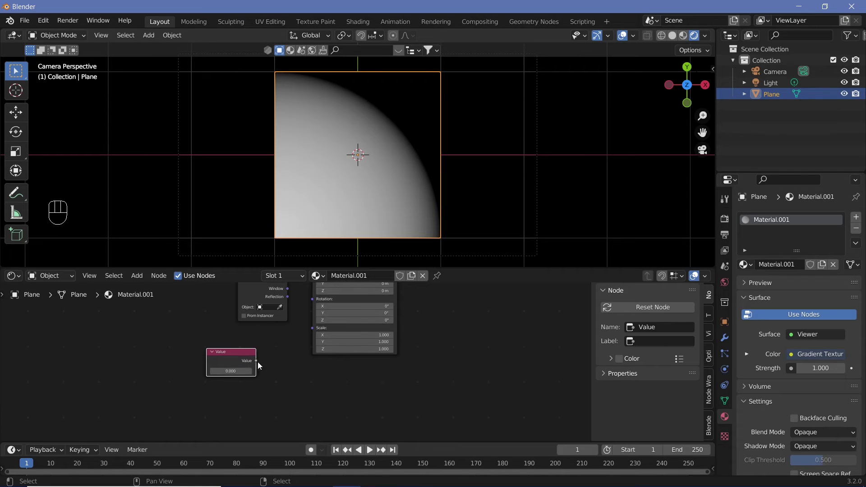
drag(256, 361, 312, 328)
double_click(242, 371)
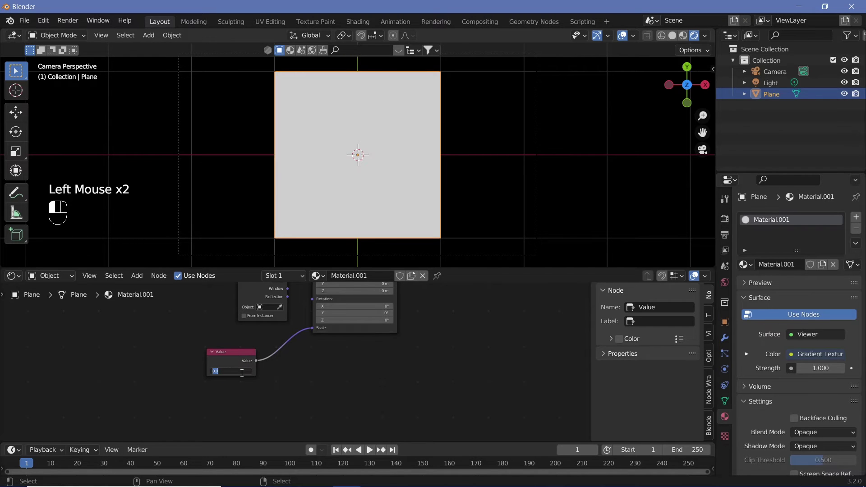
text(1)
key(Return)
drag(244, 372, 316, 373)
Rearrange the node tree, moving the Gradient Texture node further right
middle_drag(466, 335, 320, 439)
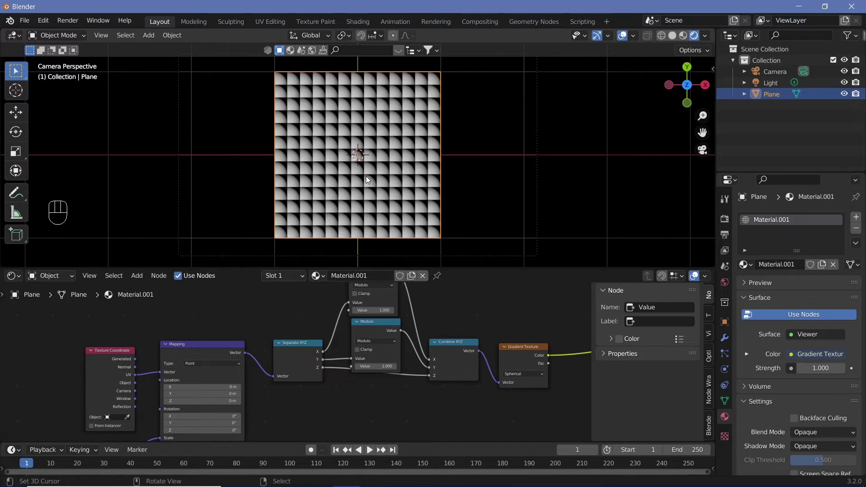
middle_drag(433, 374, 336, 373)
drag(407, 381, 463, 377)
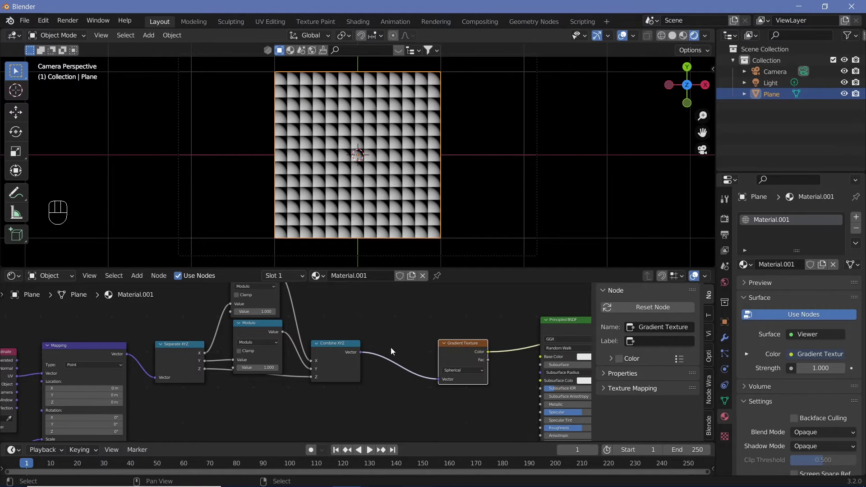
Insert a Vector Math Add node between Combine XYZ and Gradient Texture
key(shift+a)
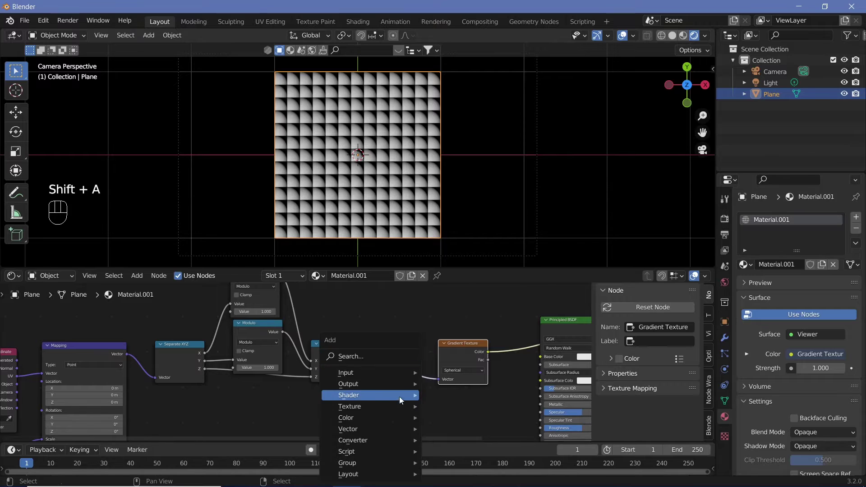
click(372, 357)
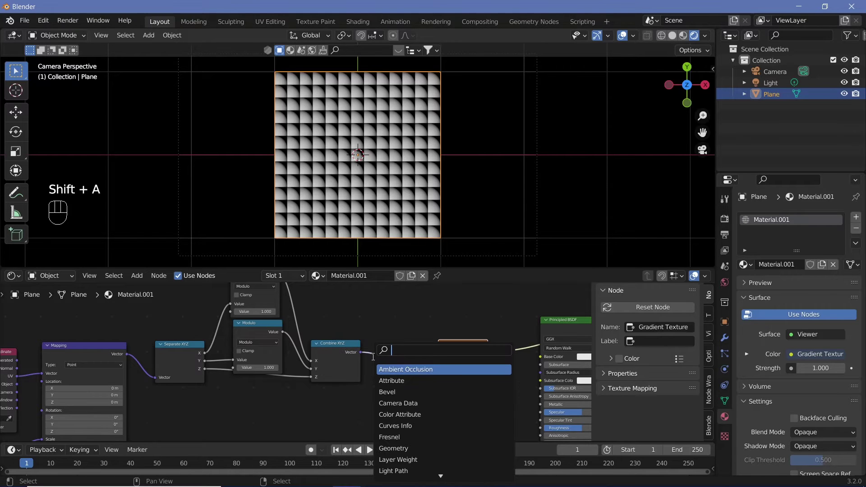
text(math)
click(397, 381)
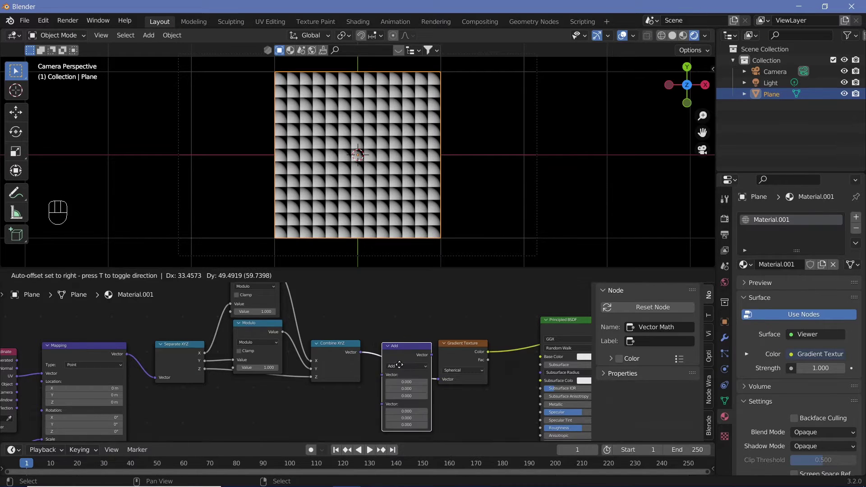
click(412, 400)
middle_drag(412, 399, 413, 382)
Set all three Add vector fields to -0.5 so each tile shows a centred spherical blob
mouse_move(413, 373)
shift+mouse_down()
mouse_move(412, 386)
mouse_move(412, 375)
shift+mouse_up()
text(0.5)
key(Return)
ctrl+middle_drag(379, 189, 373, 111)
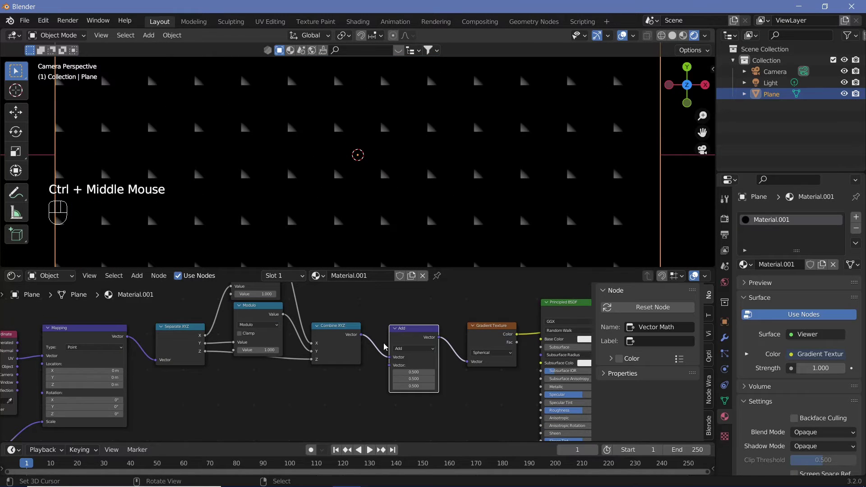
shift+drag(414, 387, 419, 371)
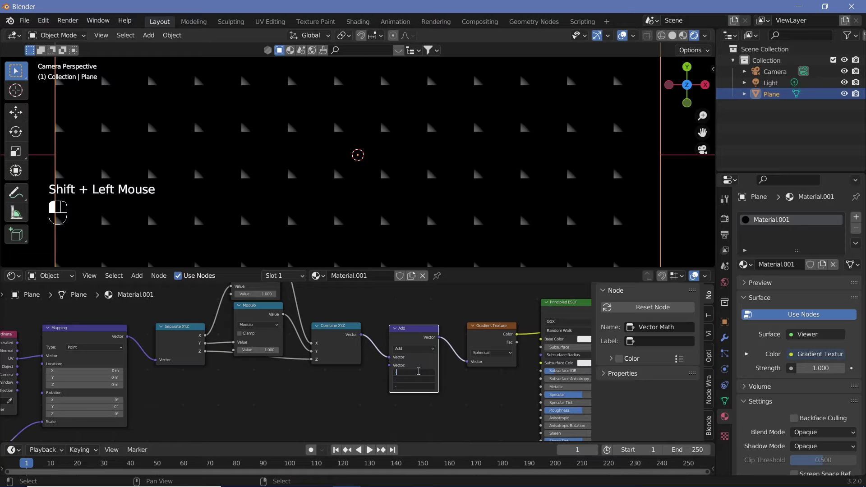
text(-0.5)
key(Return)
ctrl+middle_drag(411, 136, 351, 161)
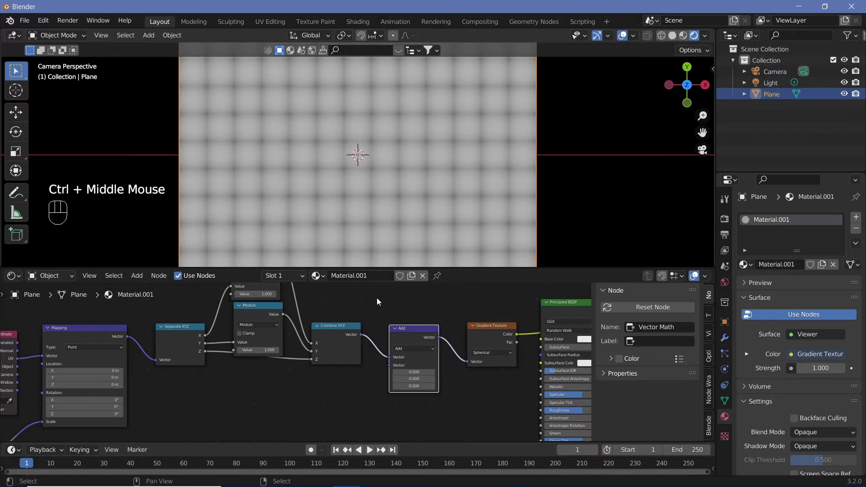
ctrl+middle_drag(428, 288, 179, 346)
drag(118, 321, 390, 425)
Add a ColorRamp node onto the link between Gradient Texture and Principled BSDF
click(387, 352)
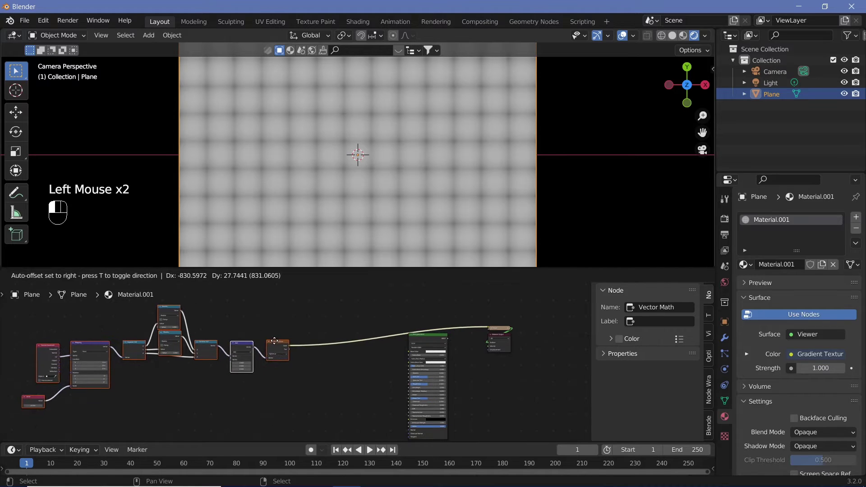
middle_drag(387, 353, 388, 355)
ctrl+middle_drag(387, 355, 384, 360)
key(shift+a)
click(385, 357)
text(color ramp)
key(Return)
click(395, 358)
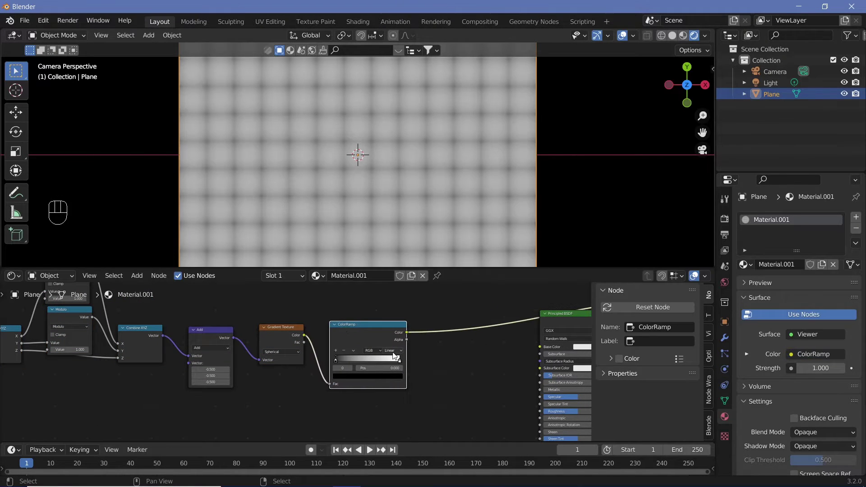
Set the ColorRamp to Constant interpolation, moving the black stop to about 0.30 and the white stop inward
drag(335, 361, 379, 360)
click(393, 351)
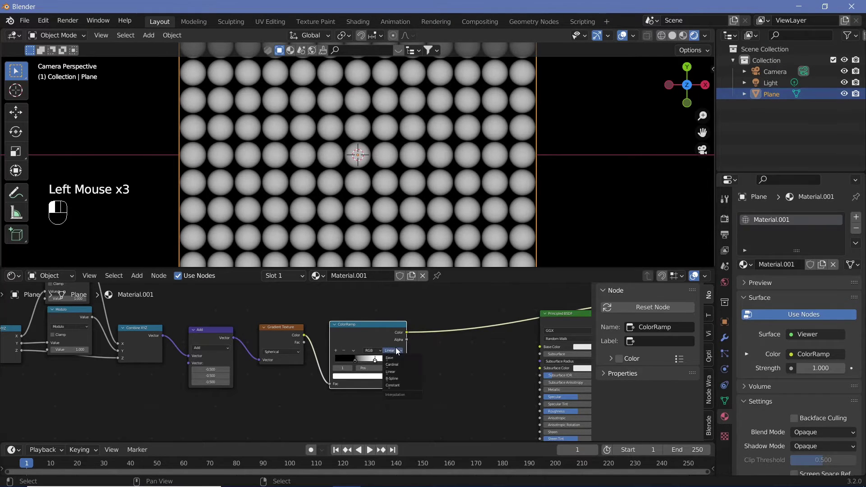
click(400, 386)
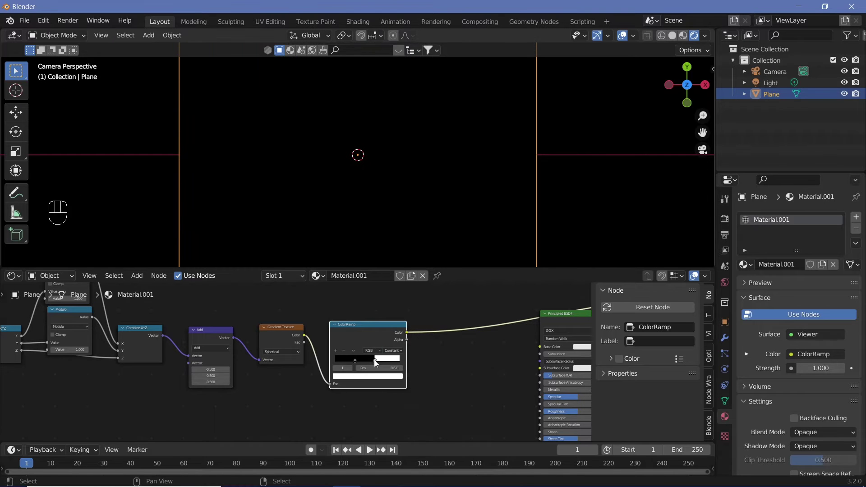
drag(376, 363, 358, 366)
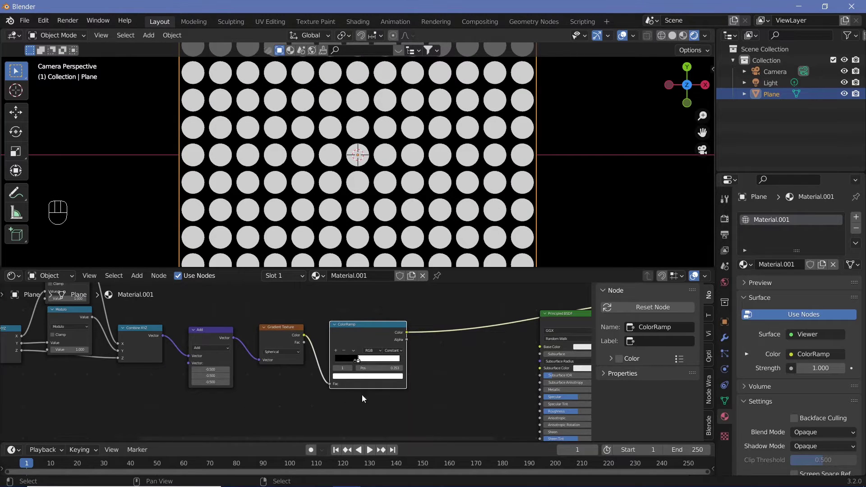
ctrl+middle_drag(389, 219, 387, 247)
Lower the resolution Value to 11.3 and link the ColorRamp Color to Base Color and Alpha
middle_drag(296, 393, 587, 361)
drag(90, 422, 361, 426)
middle_drag(361, 425, 180, 418)
middle_drag(496, 325, 335, 325)
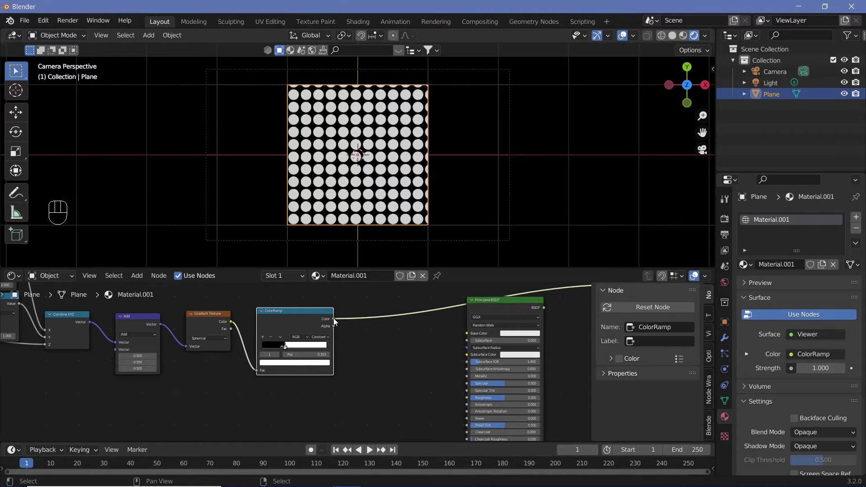
drag(334, 320, 467, 333)
middle_drag(332, 320, 315, 295)
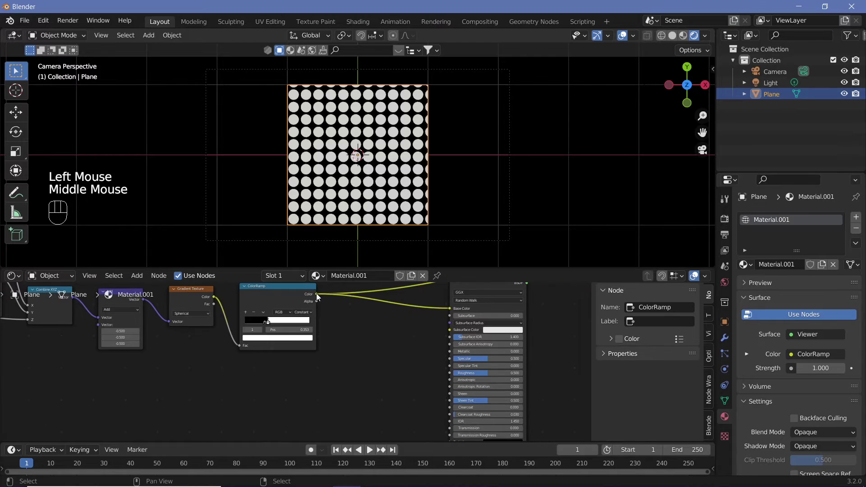
drag(316, 294, 487, 375)
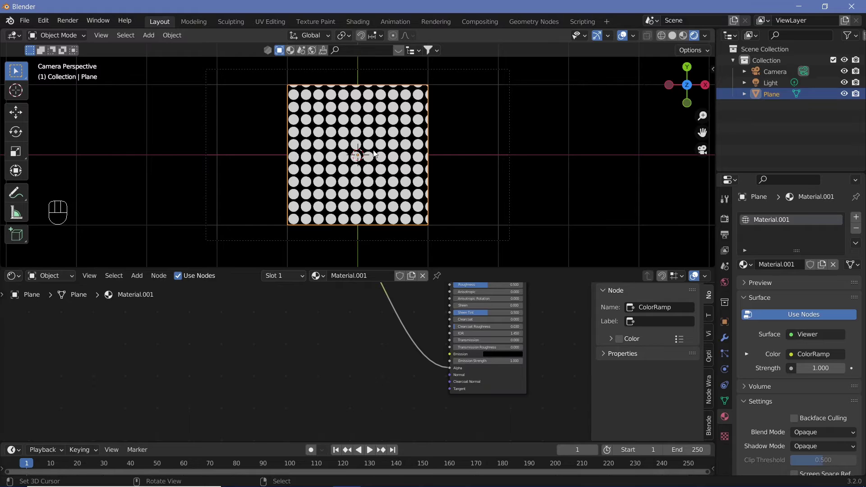
Set the material's Blend Mode to Alpha Clip
click(729, 417)
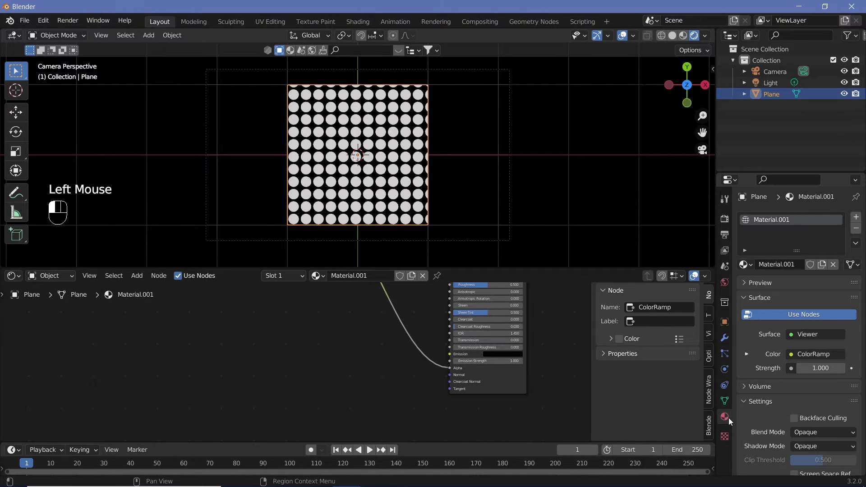
scroll(787, 326, down, 5)
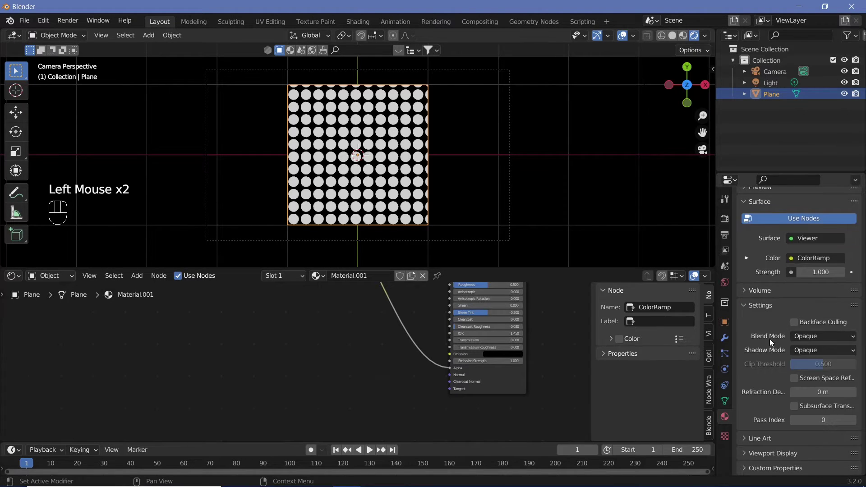
click(806, 339)
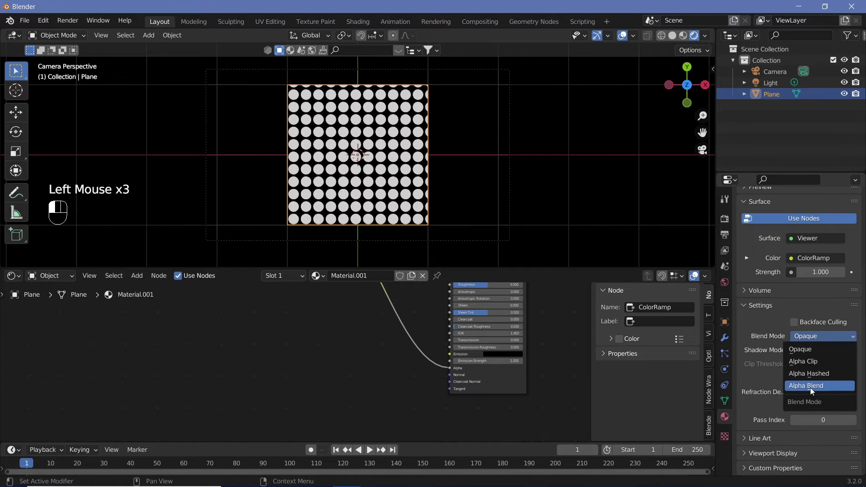
click(810, 364)
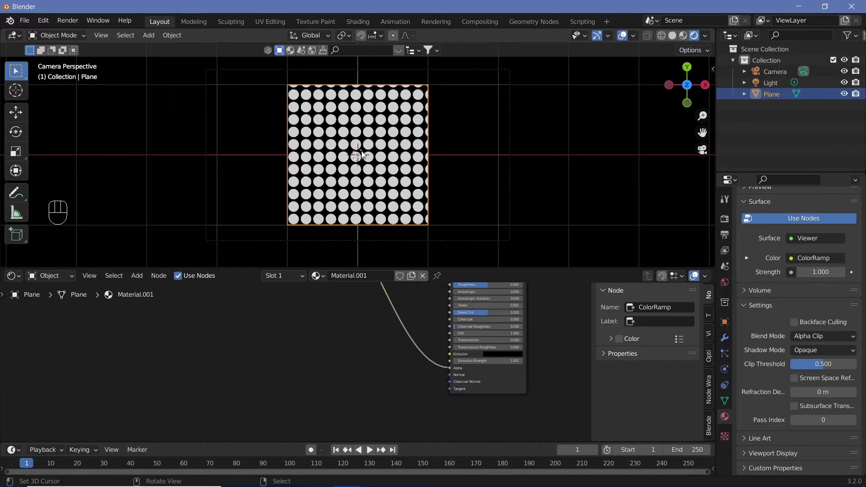
Connect the Principled BSDF directly to Material Output and set its Roughness to 1.000
middle_drag(548, 289, 475, 413)
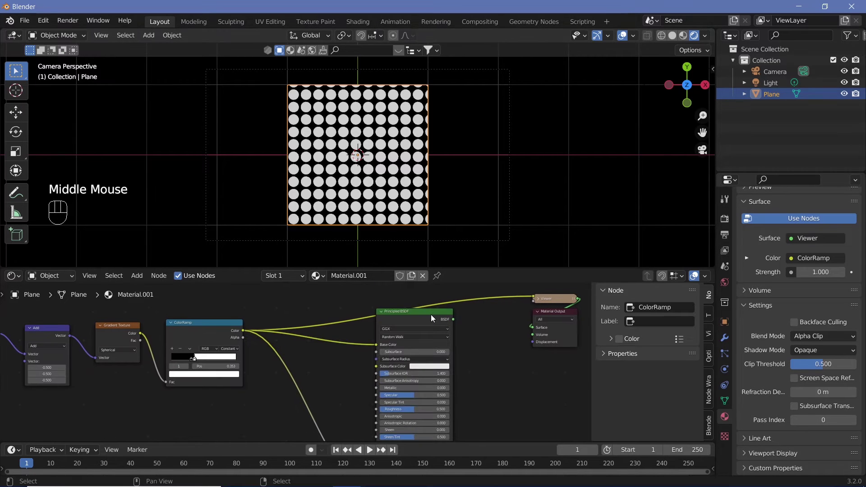
click(431, 315)
ctrl+shift+click(431, 315)
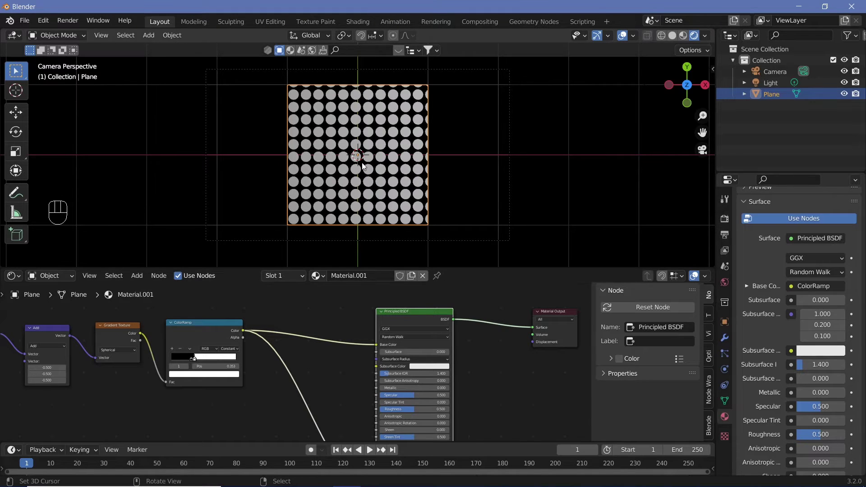
middle_drag(406, 410, 429, 363)
drag(428, 363, 403, 348)
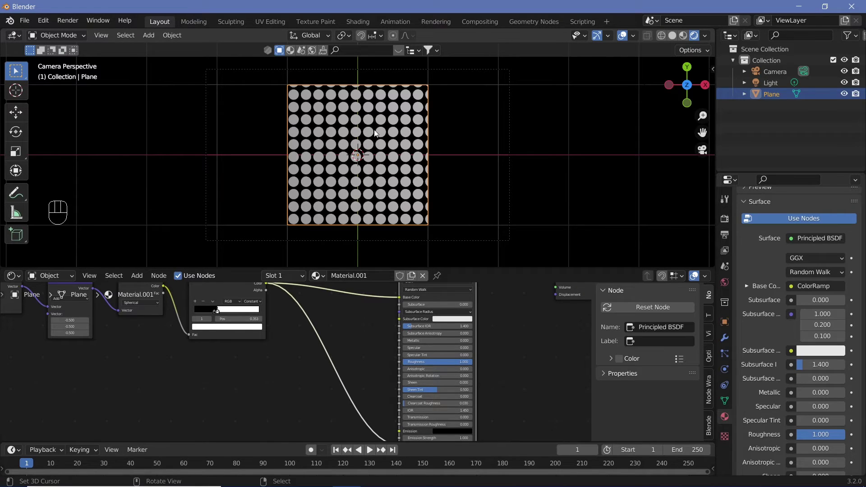
Change the Color Management View Transform from Filmic to Standard
click(724, 221)
click(724, 222)
click(744, 467)
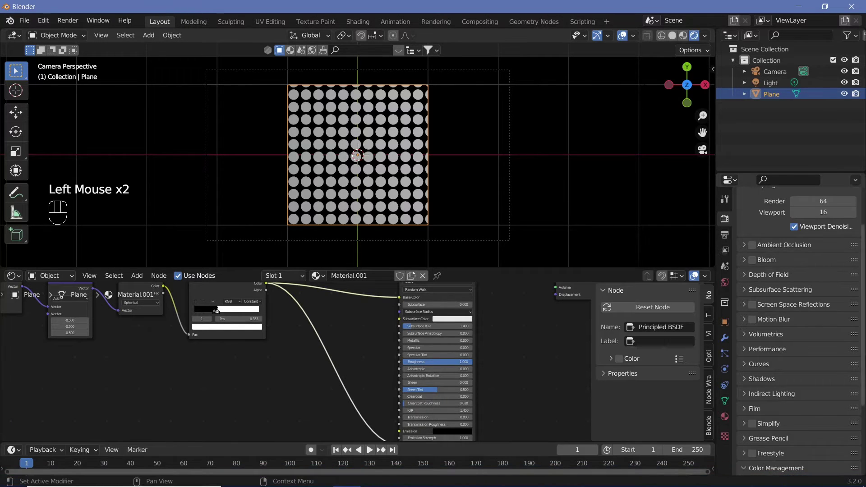
drag(863, 329, 863, 396)
click(800, 398)
click(798, 411)
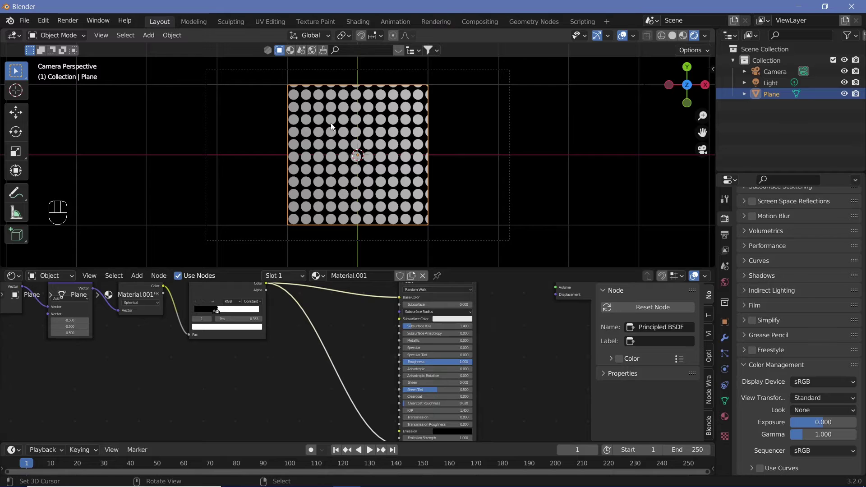
Pan and zoom the Shader Editor to show the whole node tree, including the Value node
middle_drag(276, 320, 298, 343)
ctrl+middle_drag(297, 343, 316, 357)
middle_drag(316, 356, 319, 366)
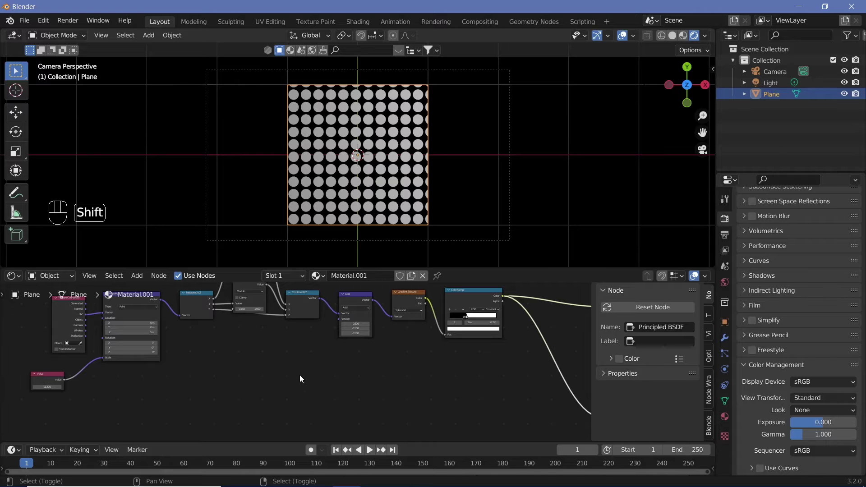
Add an Image Texture node, load girl_powers.png into it, and move it lower right
key(shift+a)
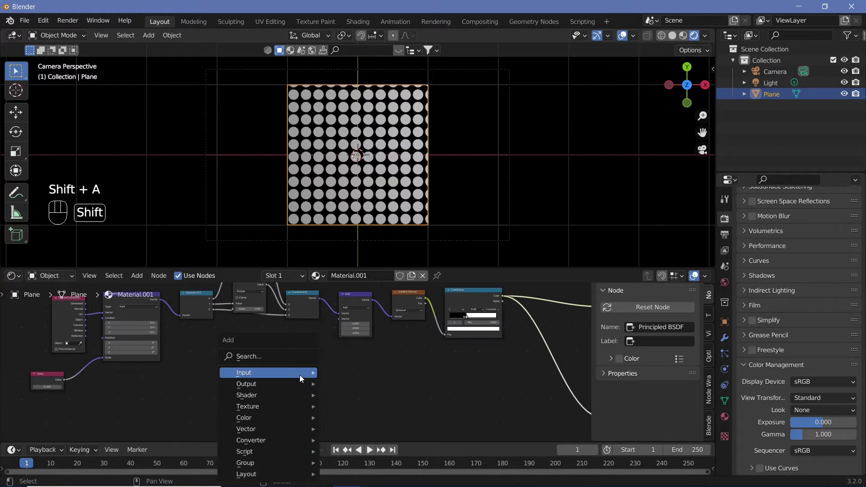
click(281, 358)
text(image)
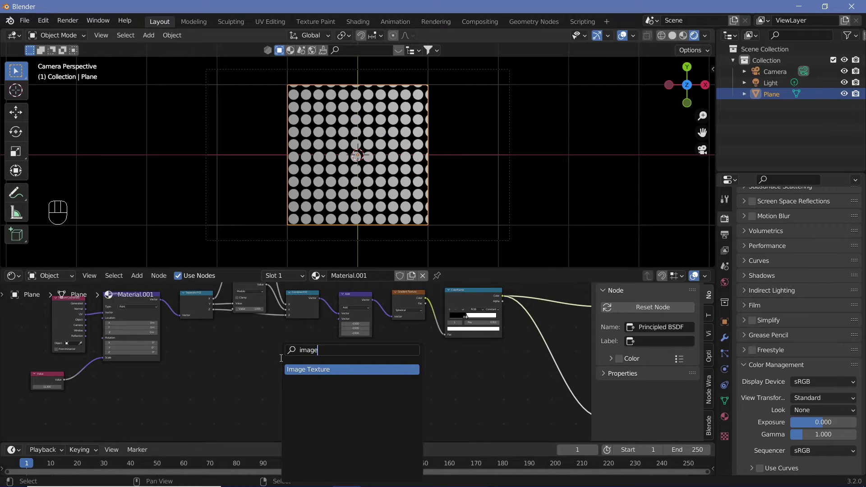
click(314, 377)
click(339, 404)
ctrl+middle_drag(339, 404, 424, 347)
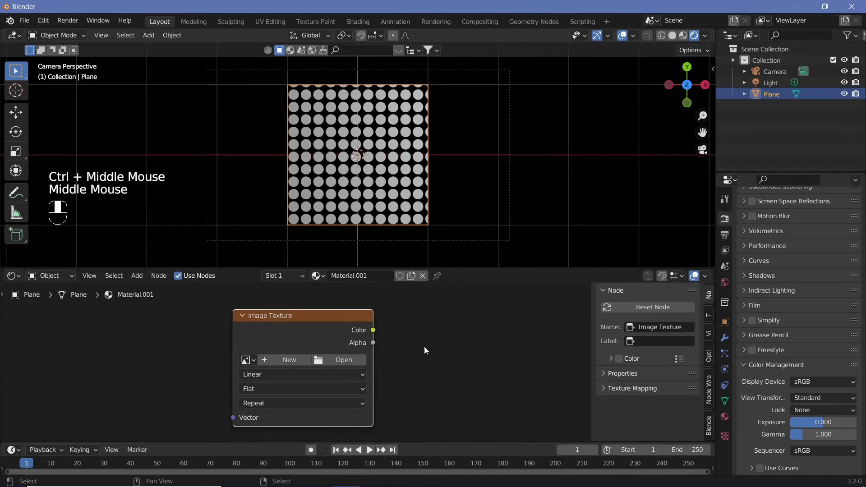
click(321, 359)
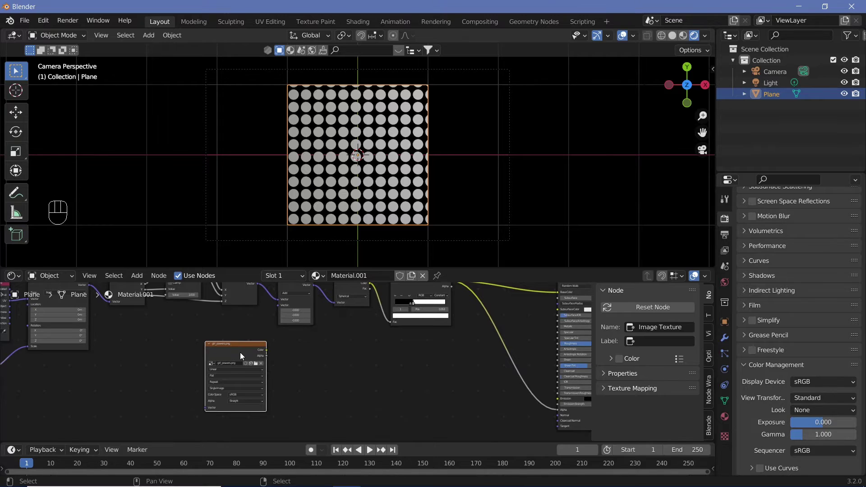
click(240, 353)
drag(234, 352, 368, 382)
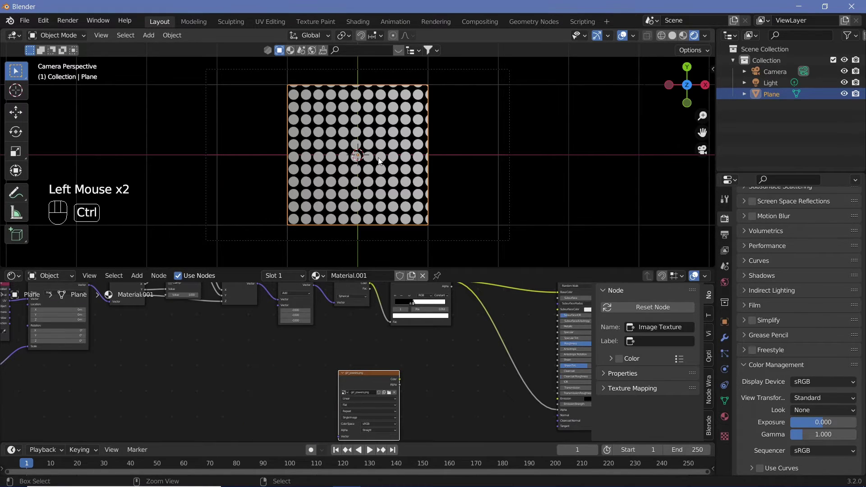
Add a Vector Math node to the shader tree
ctrl+middle_drag(361, 154, 364, 144)
ctrl+middle_drag(489, 340, 461, 385)
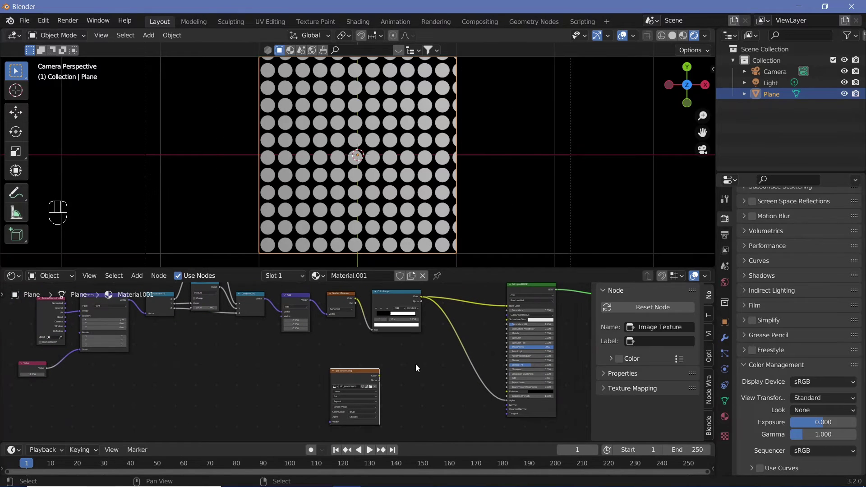
key(shift+a)
click(411, 357)
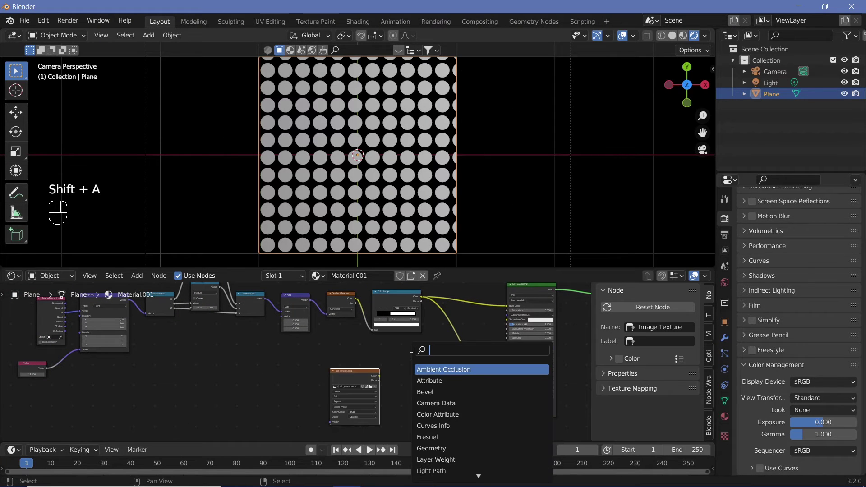
text(vector)
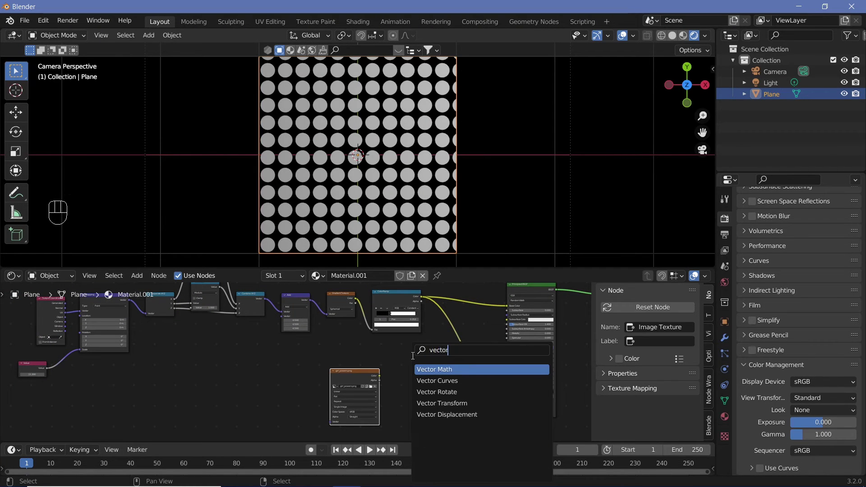
click(427, 369)
click(440, 364)
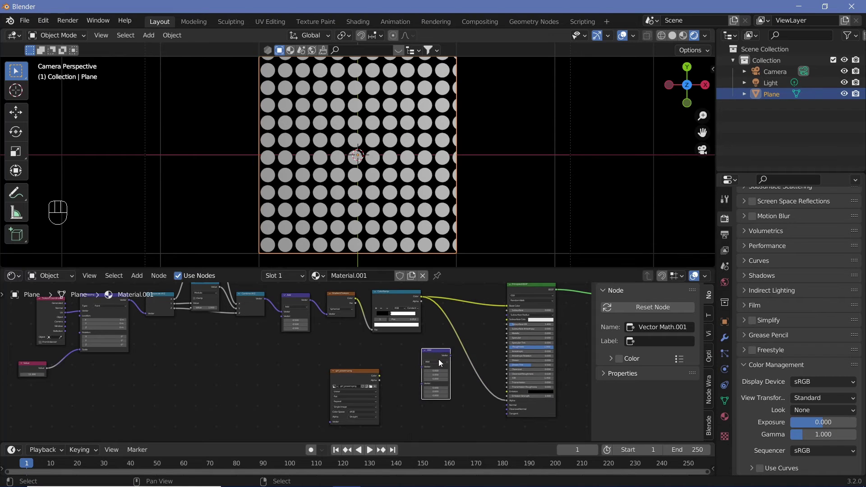
ctrl+middle_drag(475, 334, 413, 374)
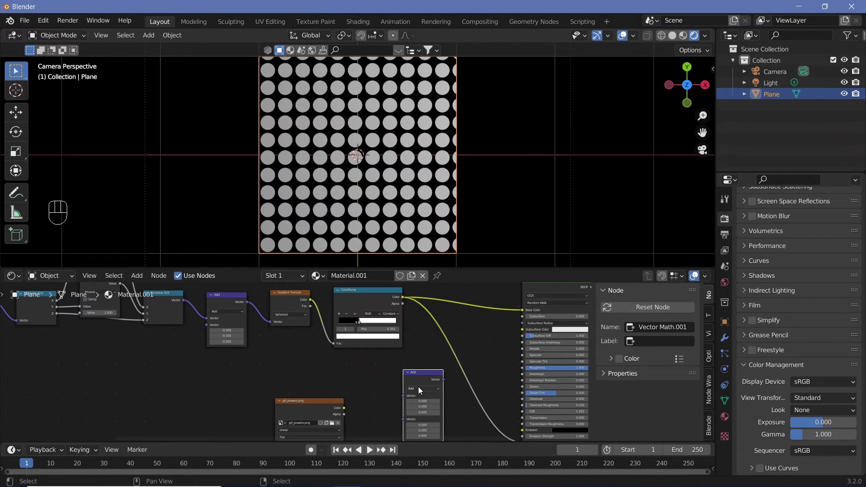
Set the Vector Math node to Multiply, insert it in the mask's shader link, and connect the image colour
click(419, 388)
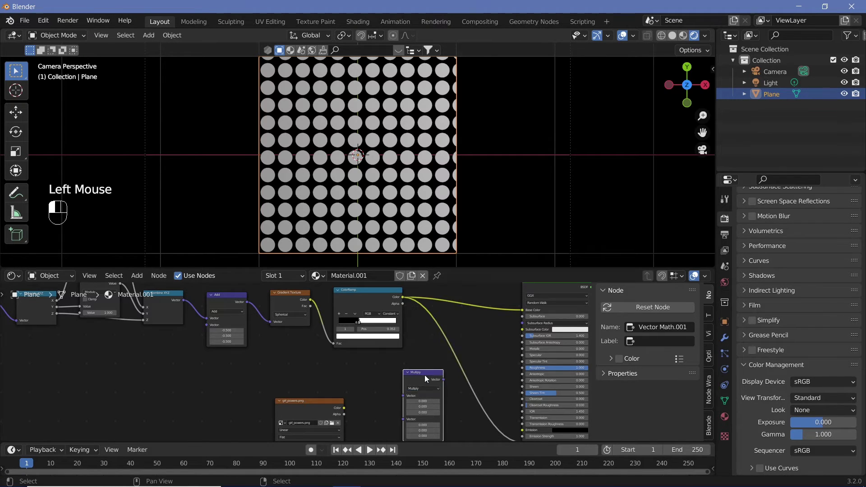
click(418, 369)
drag(426, 375, 486, 338)
middle_drag(459, 392, 464, 336)
drag(348, 394, 465, 305)
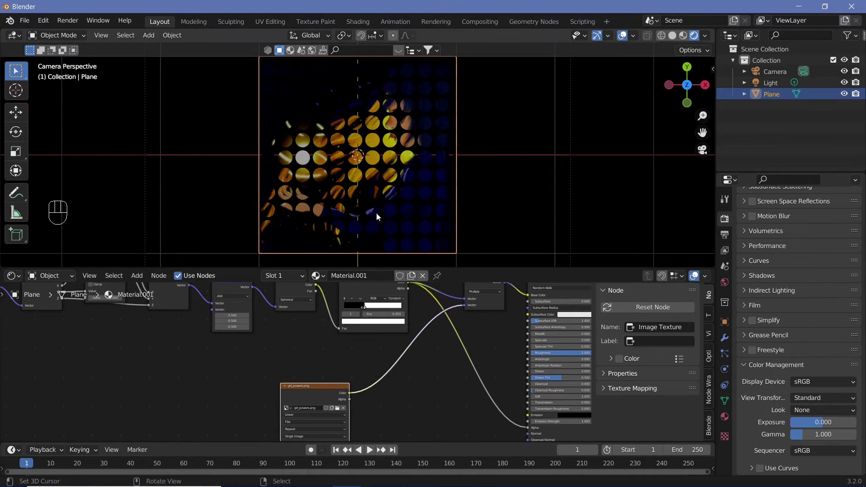
Add a Voronoi Texture and feed its Distance into the Image Texture's Vector input
ctrl+middle_drag(377, 175, 416, 131)
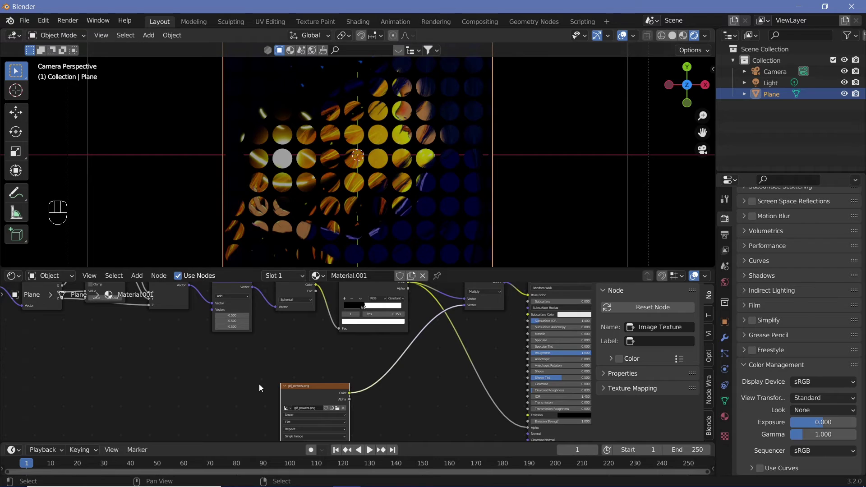
scroll(262, 387, up, 1)
middle_drag(262, 387, 339, 365)
key(shift+a)
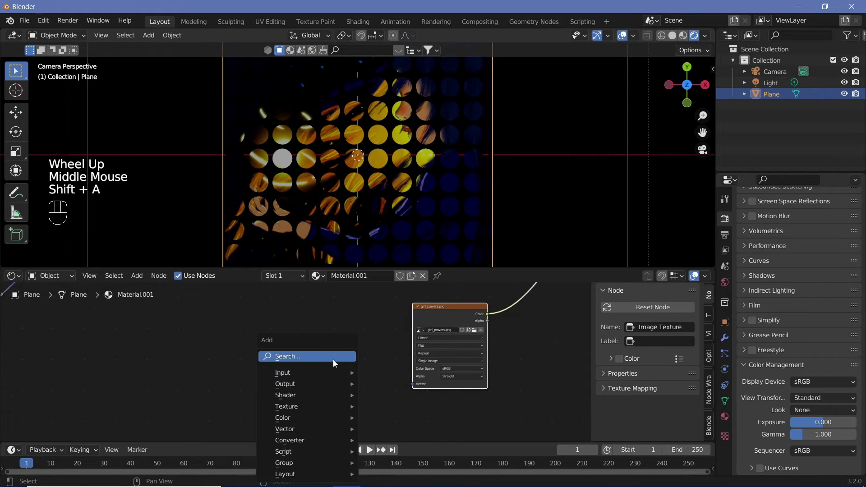
click(333, 359)
click(368, 368)
click(376, 354)
ctrl+middle_drag(377, 348, 377, 328)
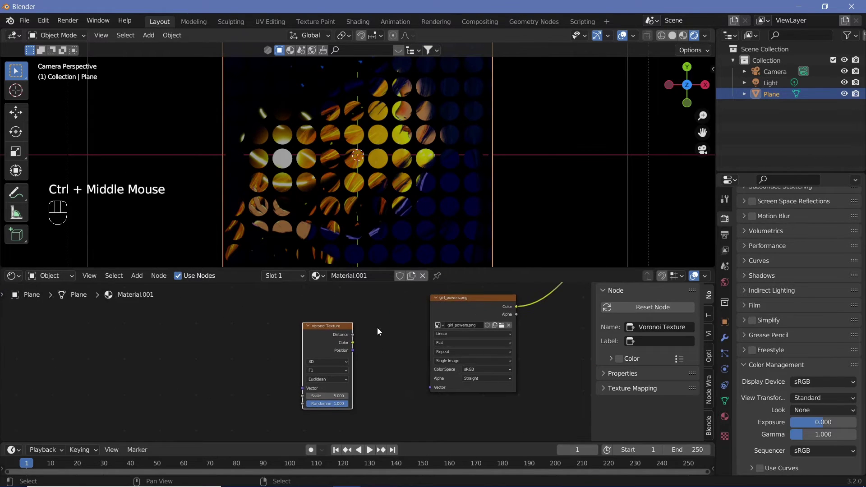
drag(353, 335, 430, 388)
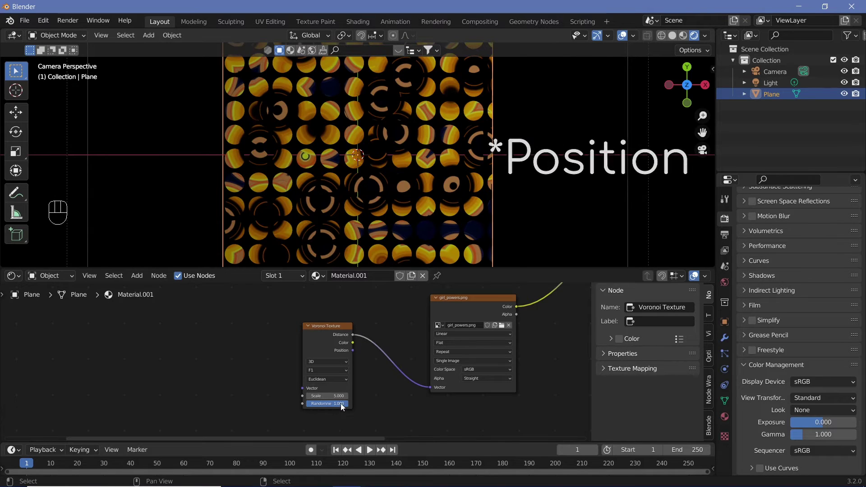
Set Voronoi Randomness to 0 and link the Value node to its Scale
drag(337, 405, 298, 404)
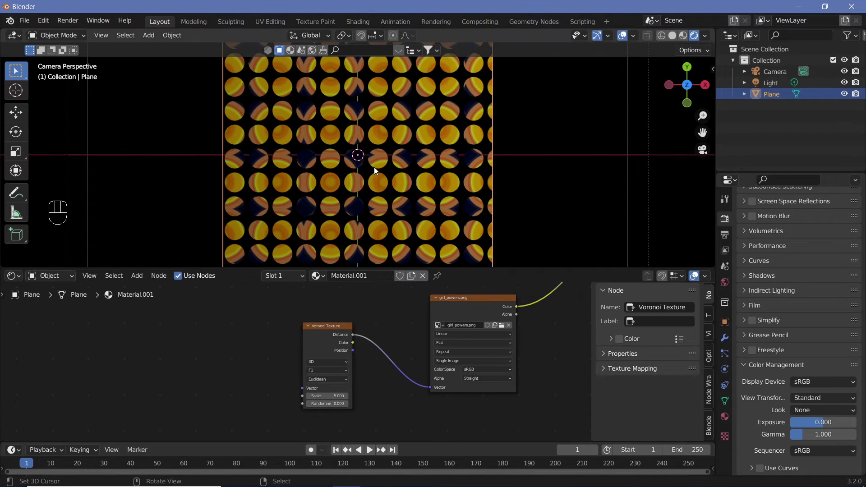
ctrl+middle_drag(252, 345, 186, 321)
drag(160, 319, 393, 394)
mouse_move(373, 143)
ctrl+middle_down()
mouse_move(369, 87)
mouse_move(374, 136)
ctrl+middle_up()
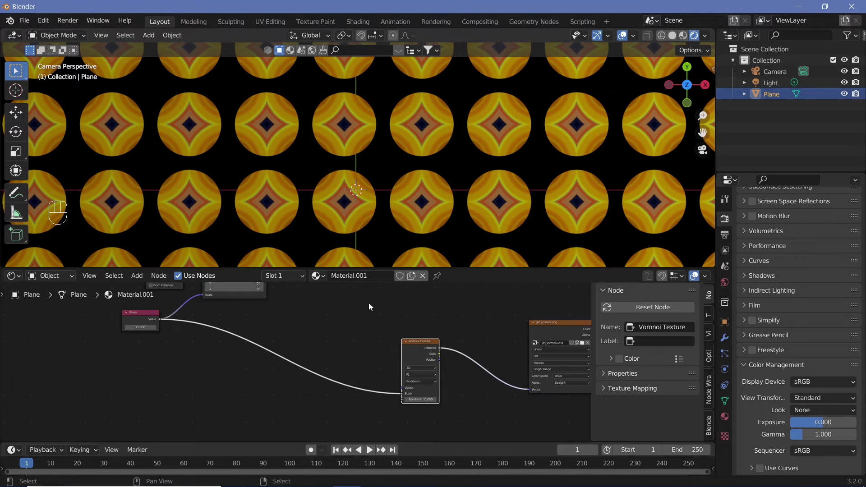
Set the Mapping node's X, Y and Z location to 0.5 m
middle_drag(359, 317, 388, 316)
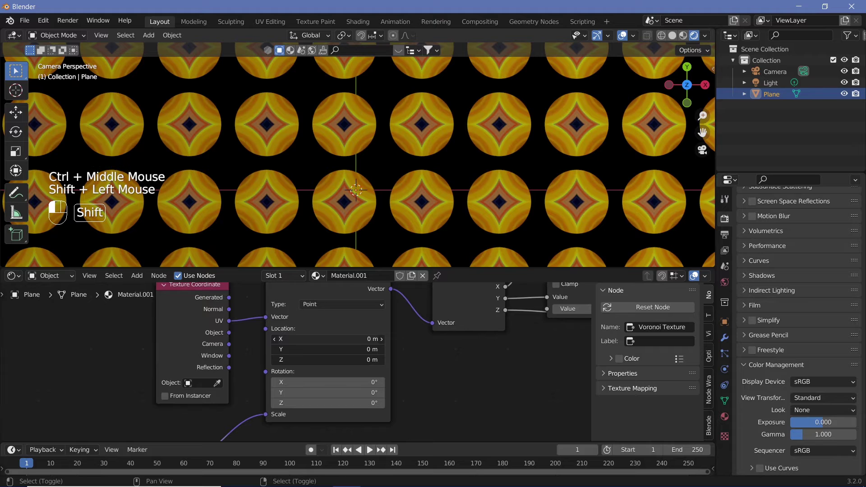
drag(327, 339, 348, 336)
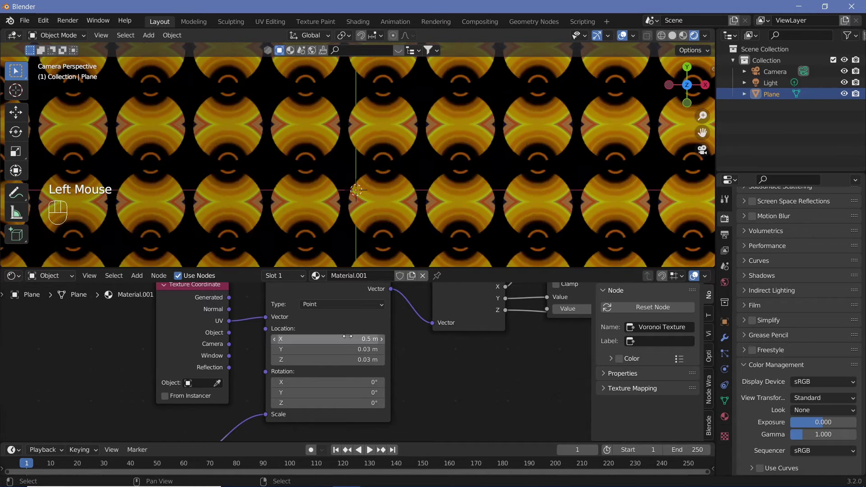
double_click(345, 349)
text(0.5)
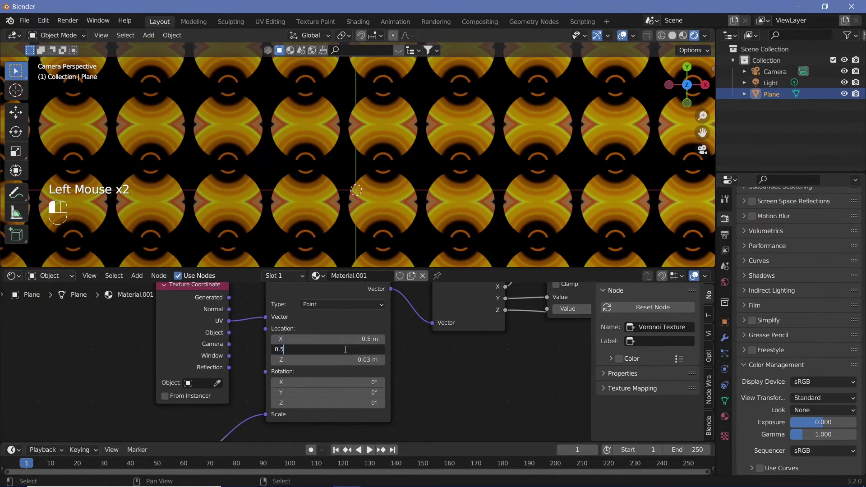
key(Return)
click(345, 360)
text(0.5)
key(Return)
Feed the Voronoi Position into the image Vector instead and raise the resolution Value
scroll(344, 369, down, 4)
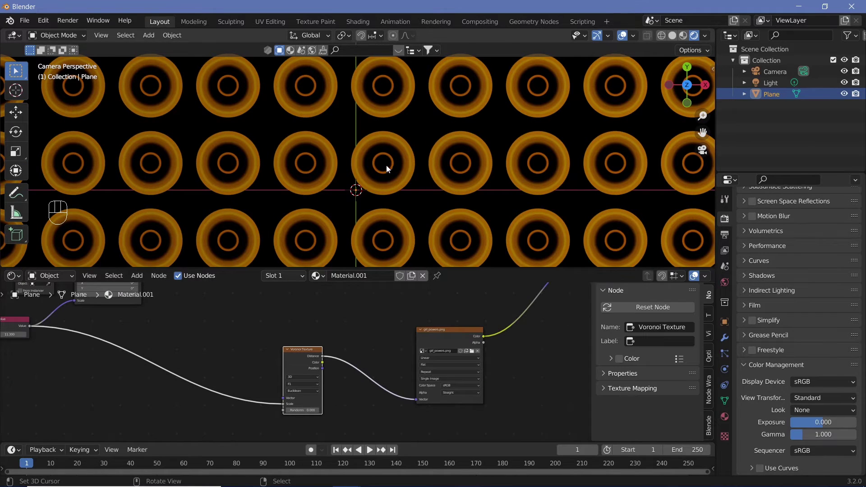
scroll(387, 166, down, 5)
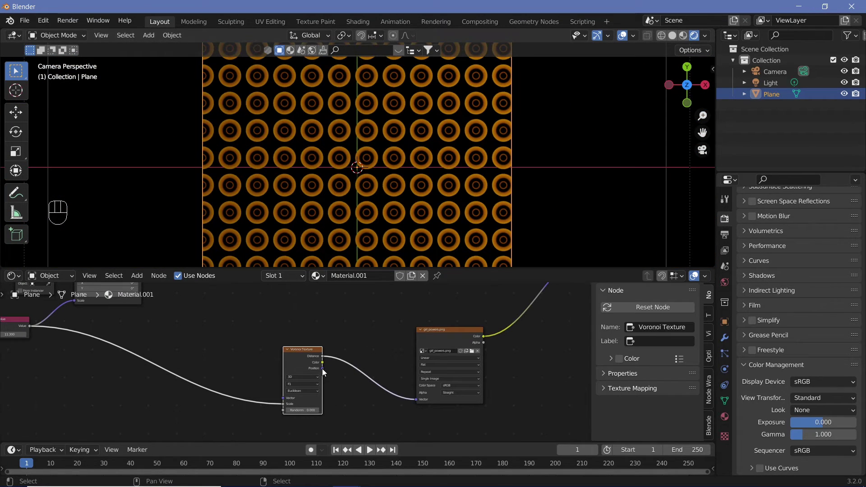
drag(322, 368, 420, 401)
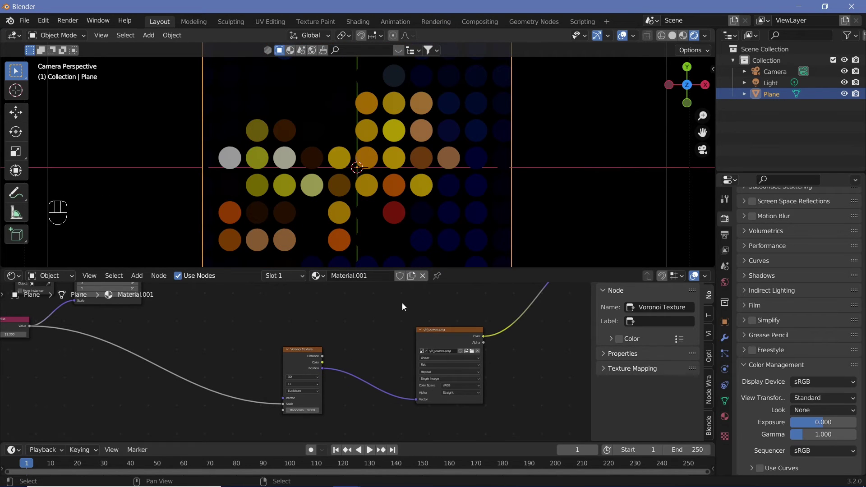
ctrl+middle_drag(412, 149, 429, 158)
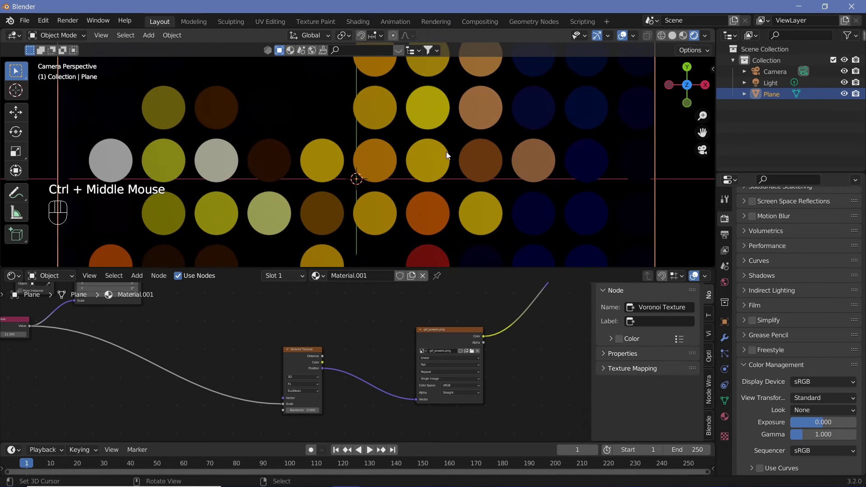
middle_drag(20, 331, 182, 345)
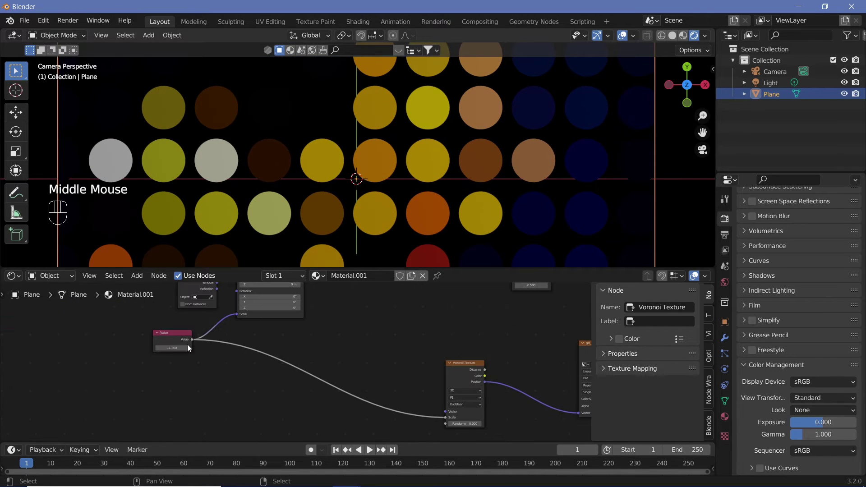
drag(174, 349, 215, 349)
Hide the scene light, select the Plane, and link the Multiply output to the shader's Alpha
double_click(771, 83)
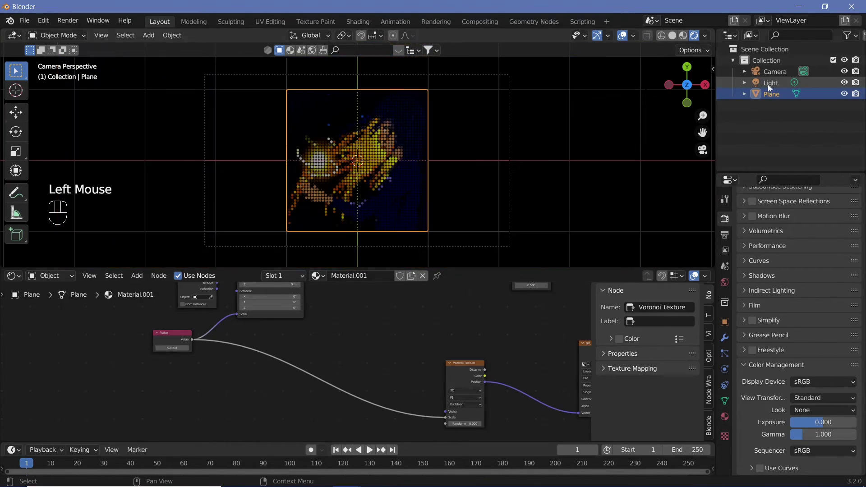
click(845, 82)
click(772, 94)
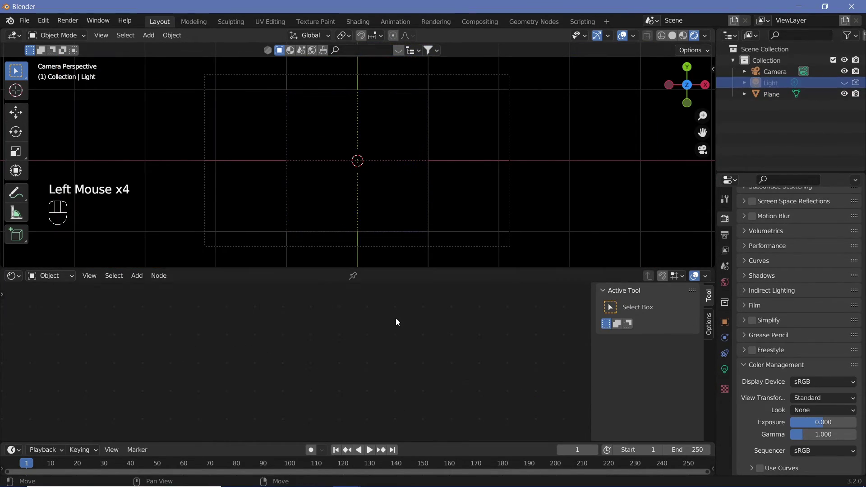
right_click(543, 355)
middle_drag(542, 356, 167, 407)
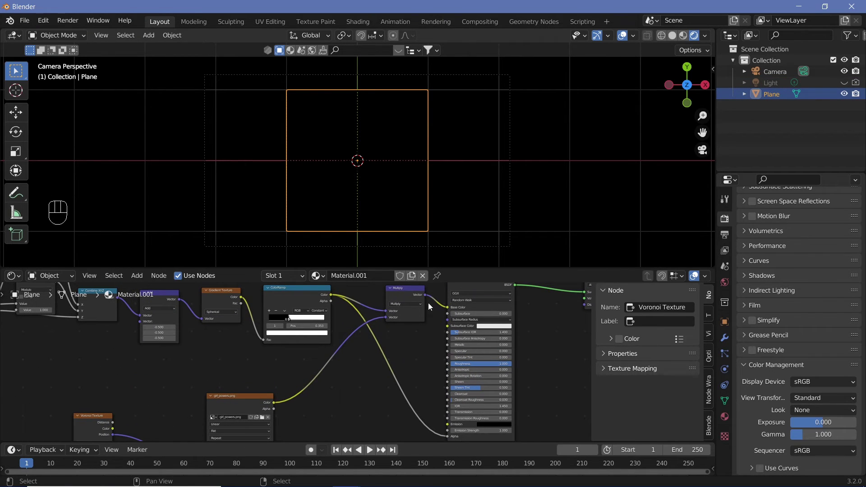
drag(426, 297, 451, 408)
click(625, 35)
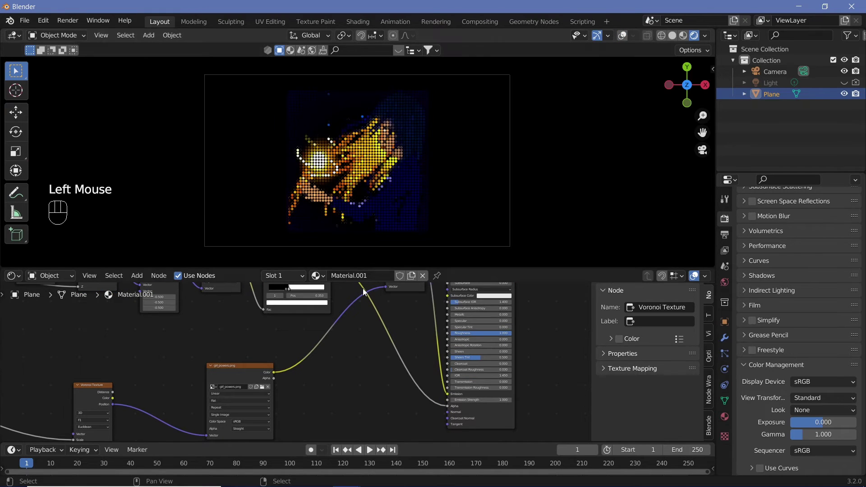
Raise the resolution Value much higher for tiny dots
middle_drag(352, 299, 385, 261)
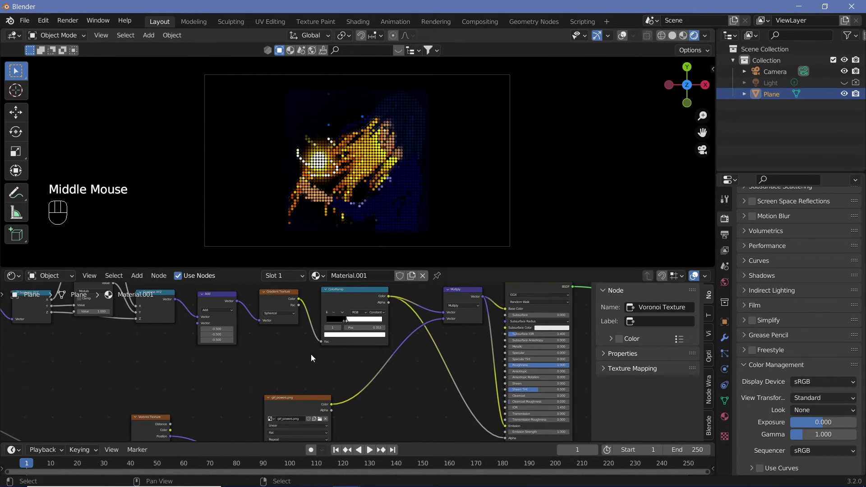
middle_drag(310, 354, 458, 429)
middle_drag(194, 358, 353, 382)
drag(136, 360, 176, 361)
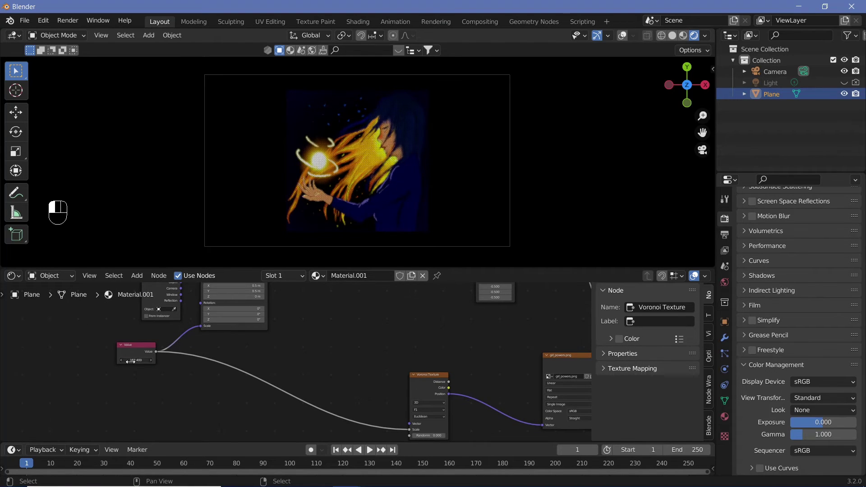
Set the resolution Value to 200 and inspect the circles up close in the viewport
ctrl+middle_drag(137, 380, 336, 362)
click(156, 384)
text(200)
key(Return)
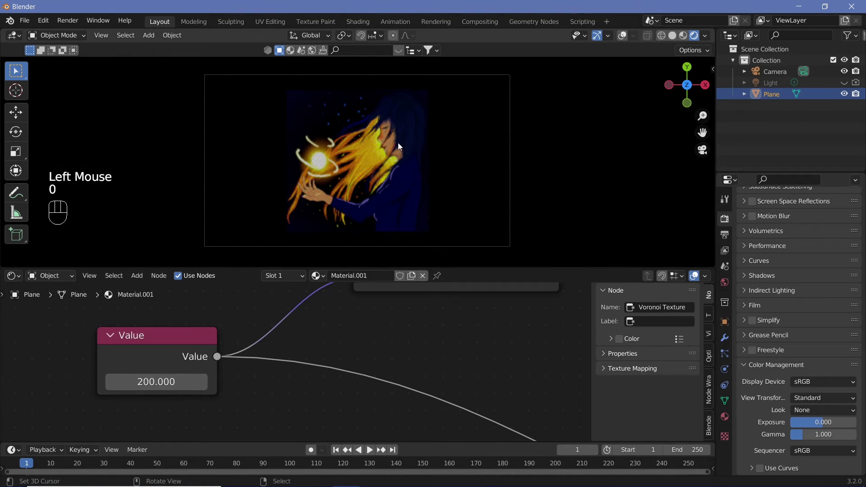
ctrl+middle_drag(396, 146, 379, 113)
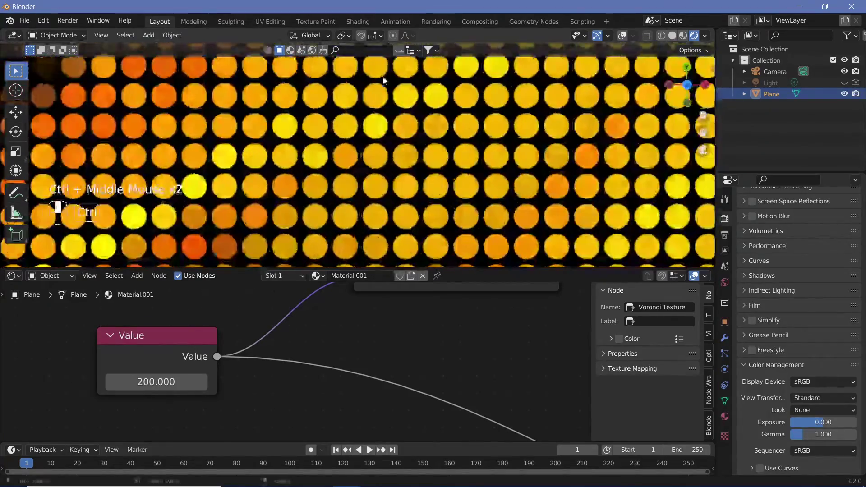
scroll(377, 126, up, 1)
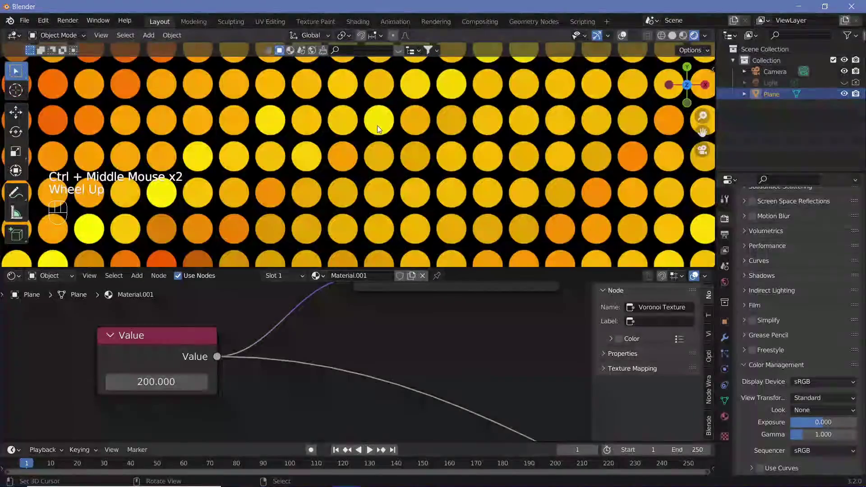
ctrl+middle_drag(505, 134, 501, 212)
Set the resolution Value to 50, then drag it down to 44 for larger circles
click(160, 384)
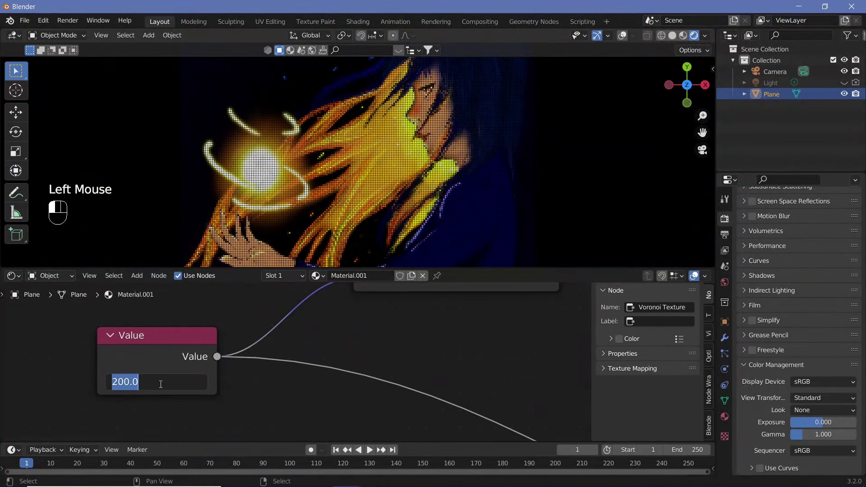
text(50)
key(Return)
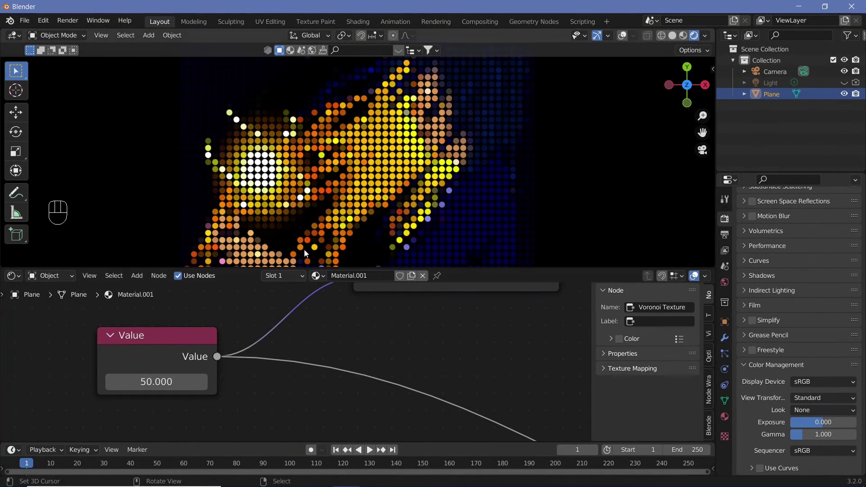
ctrl+middle_drag(394, 176, 396, 203)
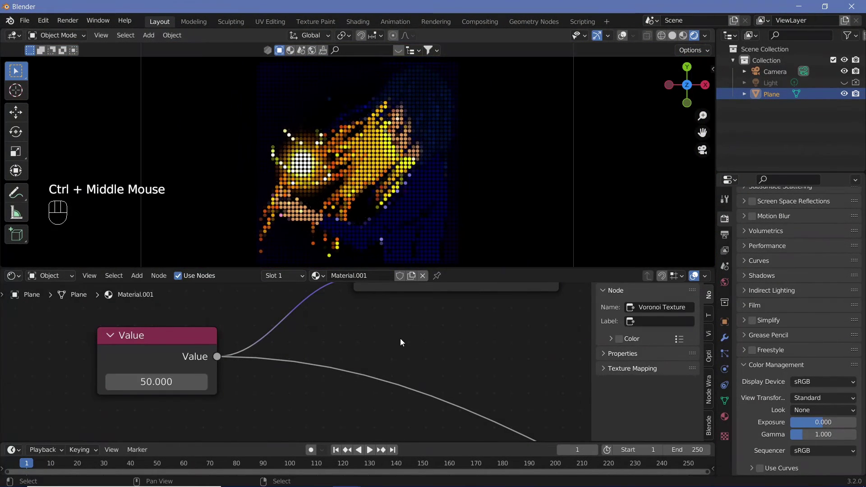
ctrl+middle_drag(151, 383, 362, 397)
drag(201, 379, 221, 380)
Set the resolution Value node to 44.3
ctrl+middle_drag(221, 379, 461, 359)
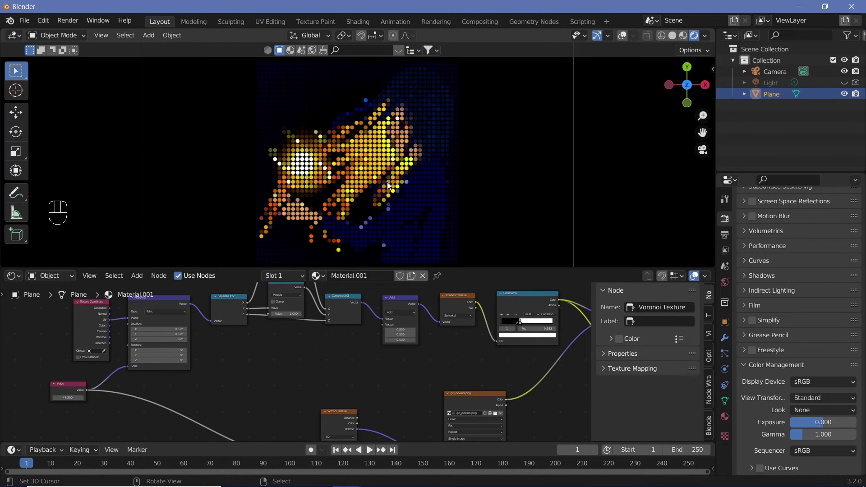
middle_drag(491, 352, 280, 348)
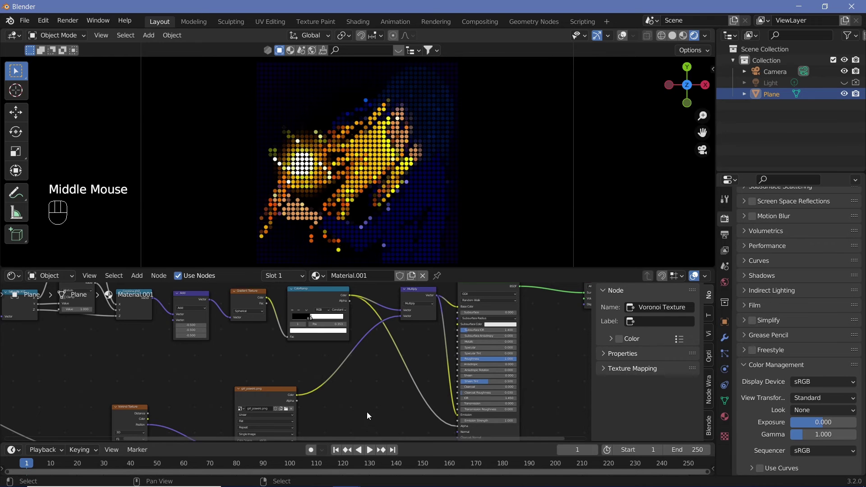
click(423, 294)
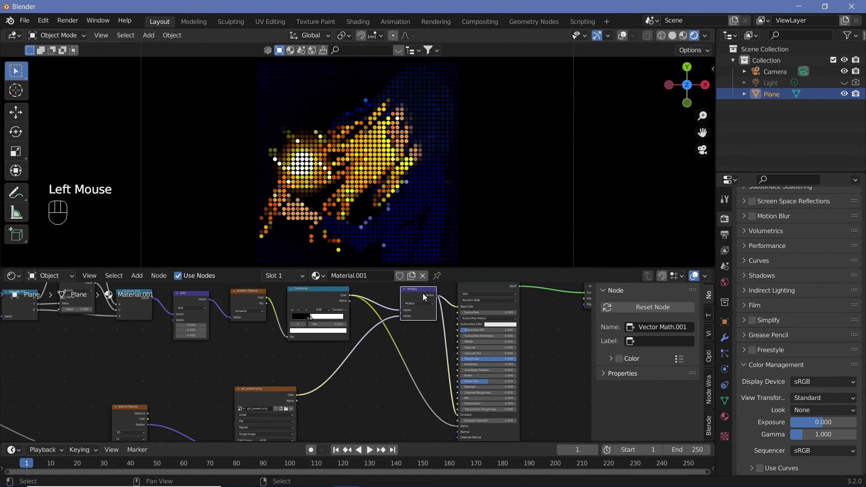
Shift the Principled BSDF and Material Output nodes further right
middle_drag(375, 302, 260, 305)
drag(354, 300, 503, 359)
drag(386, 329, 494, 327)
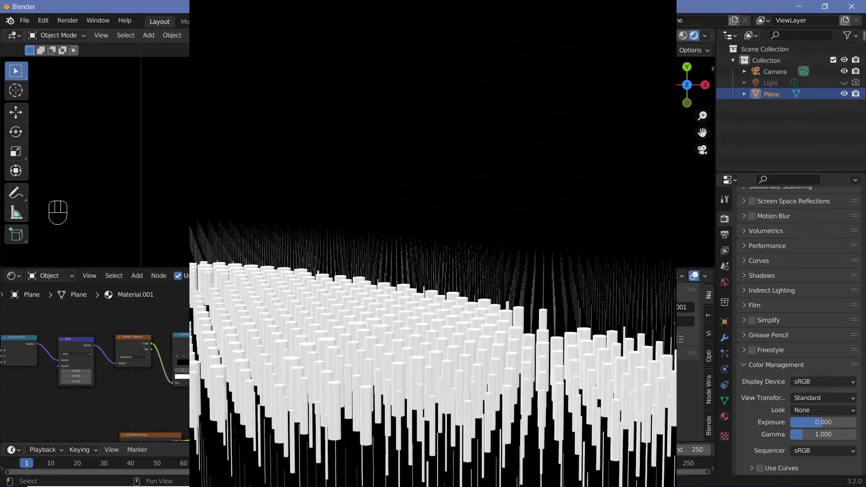
click(347, 319)
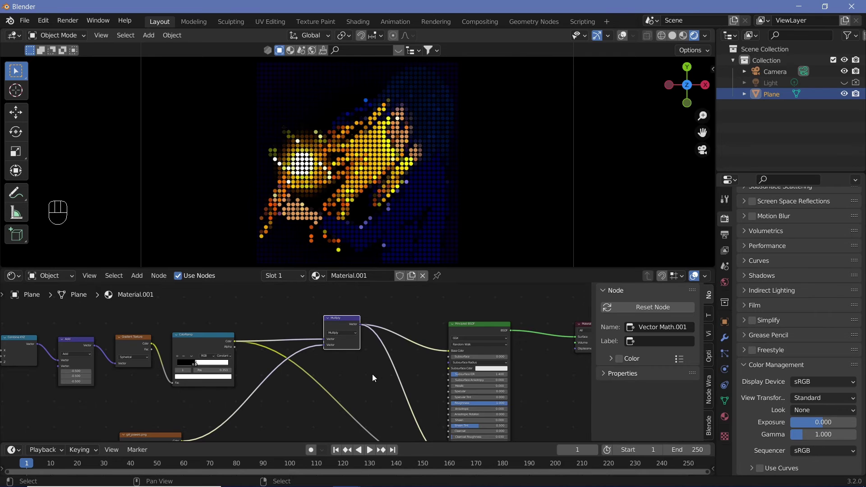
Select the Image Texture node and make the 3D viewport taller, framing the camera view
ctrl+middle_drag(373, 378, 429, 342)
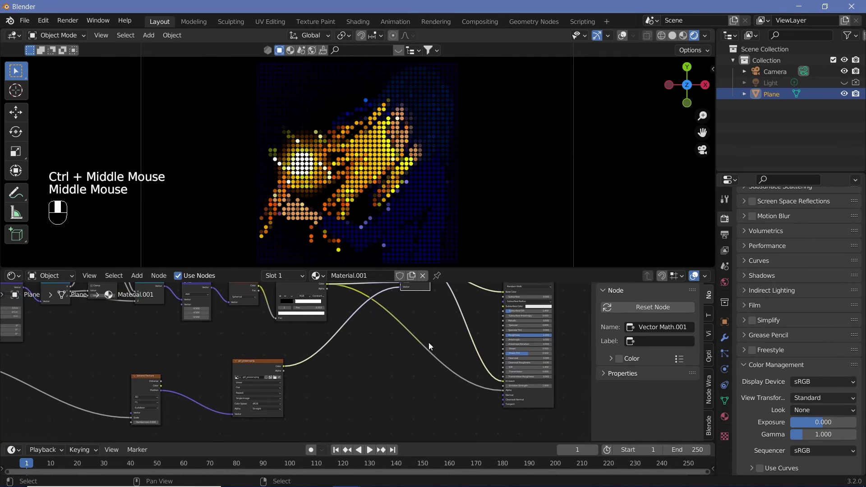
click(264, 367)
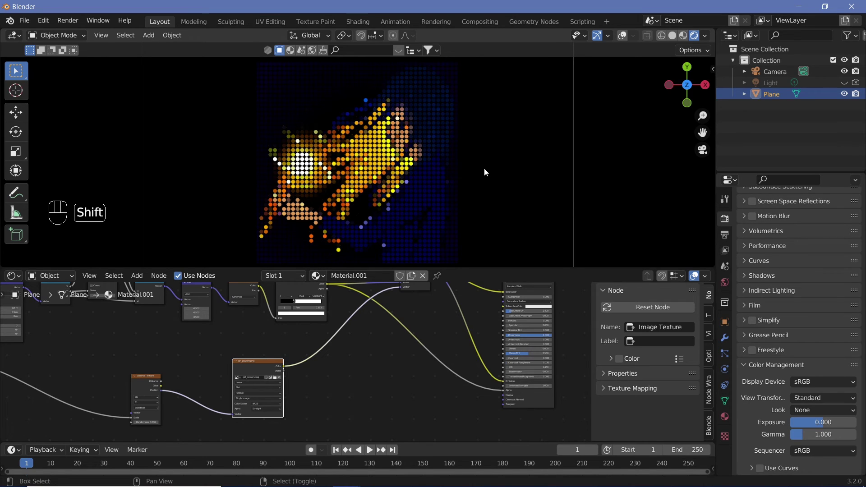
shift+middle_drag(485, 170, 488, 195)
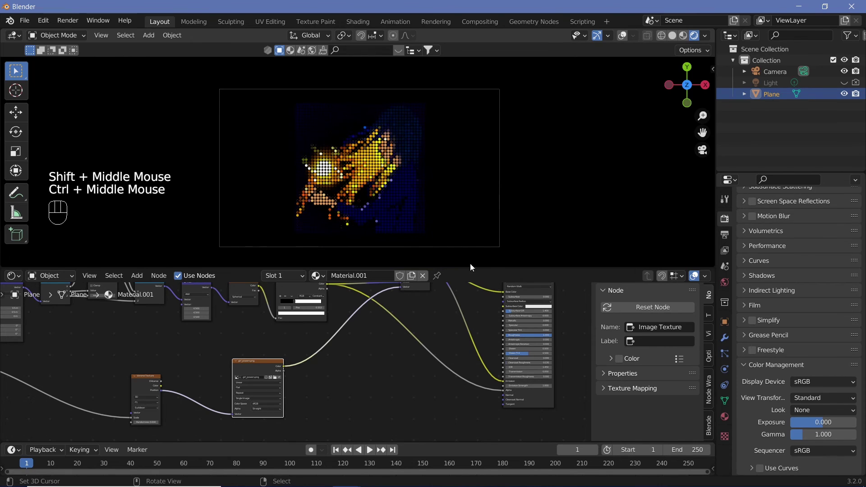
drag(474, 270, 473, 310)
ctrl+middle_drag(440, 273, 447, 212)
shift+middle_drag(447, 212, 455, 183)
middle_drag(368, 379, 475, 424)
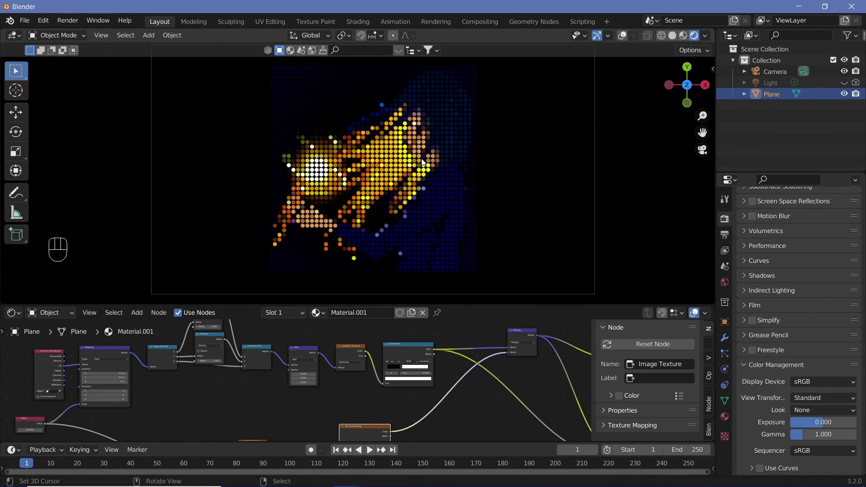
Zoom onto the Value node and raise it well above 44.3 for tiny dense circles
shift+middle_drag(414, 340, 313, 370)
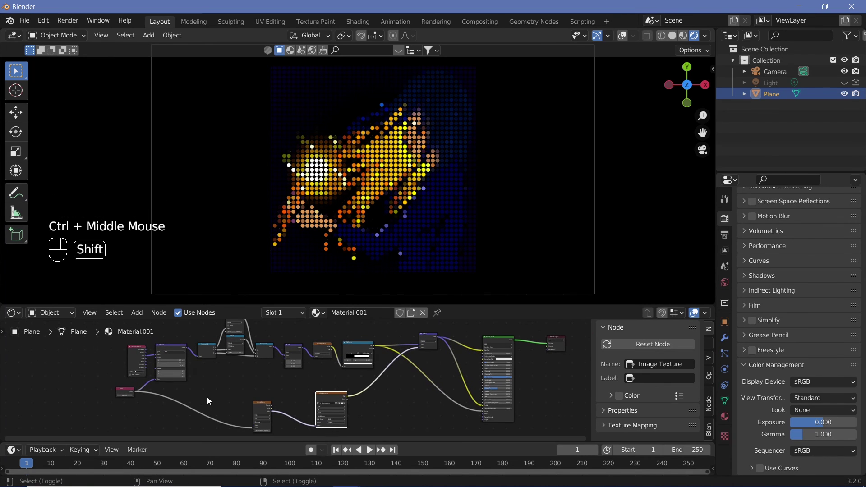
shift+middle_drag(207, 397, 345, 430)
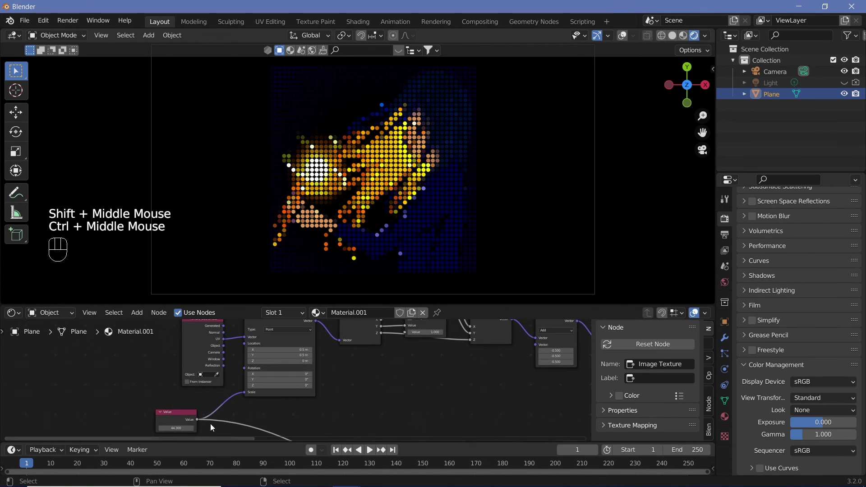
drag(176, 428, 201, 428)
shift+middle_drag(478, 374, 305, 375)
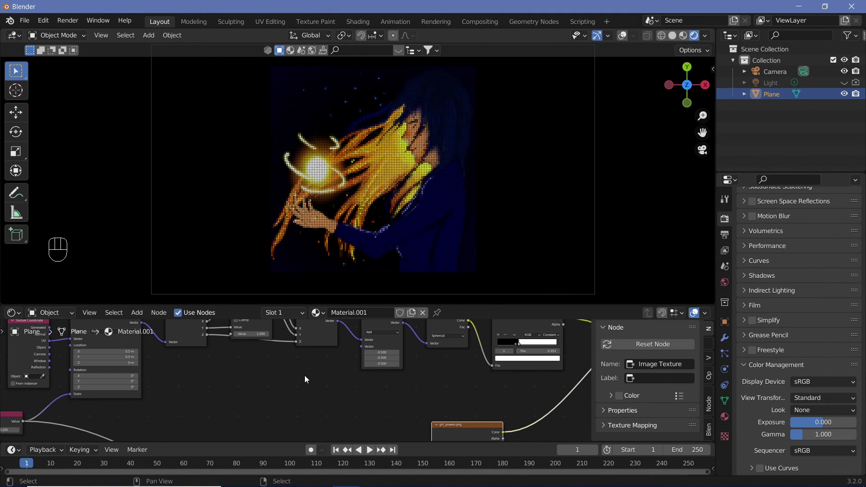